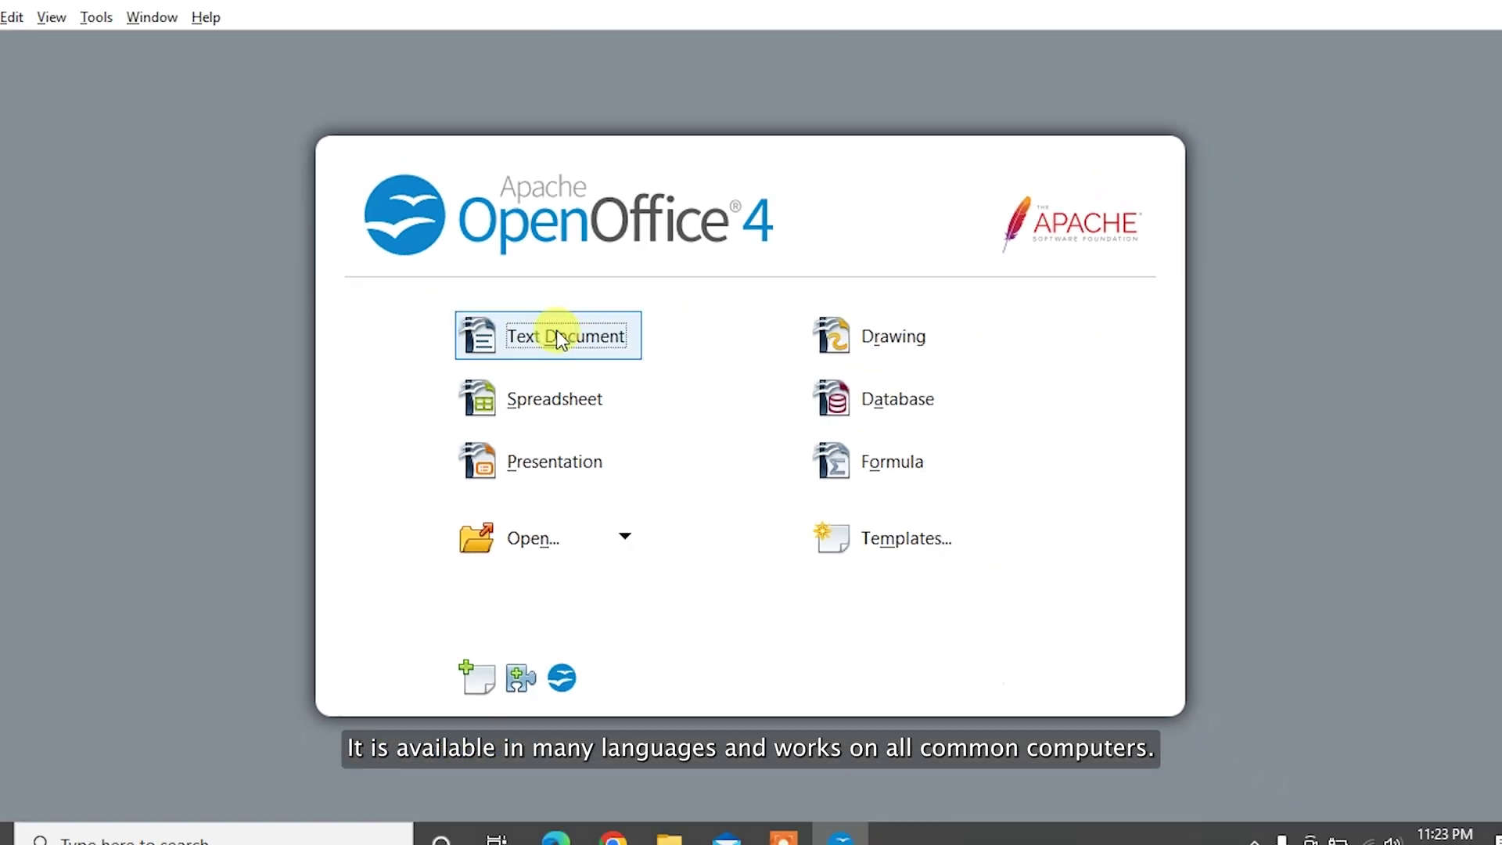
Step: Type the heading 'How to recover OpenOffice Documents!', correcting the misspelt 'recoveer'
type("How to recoveer")
key("BackSpace")
key("BackSpace")
key("BackSpace")
key("BackSpace")
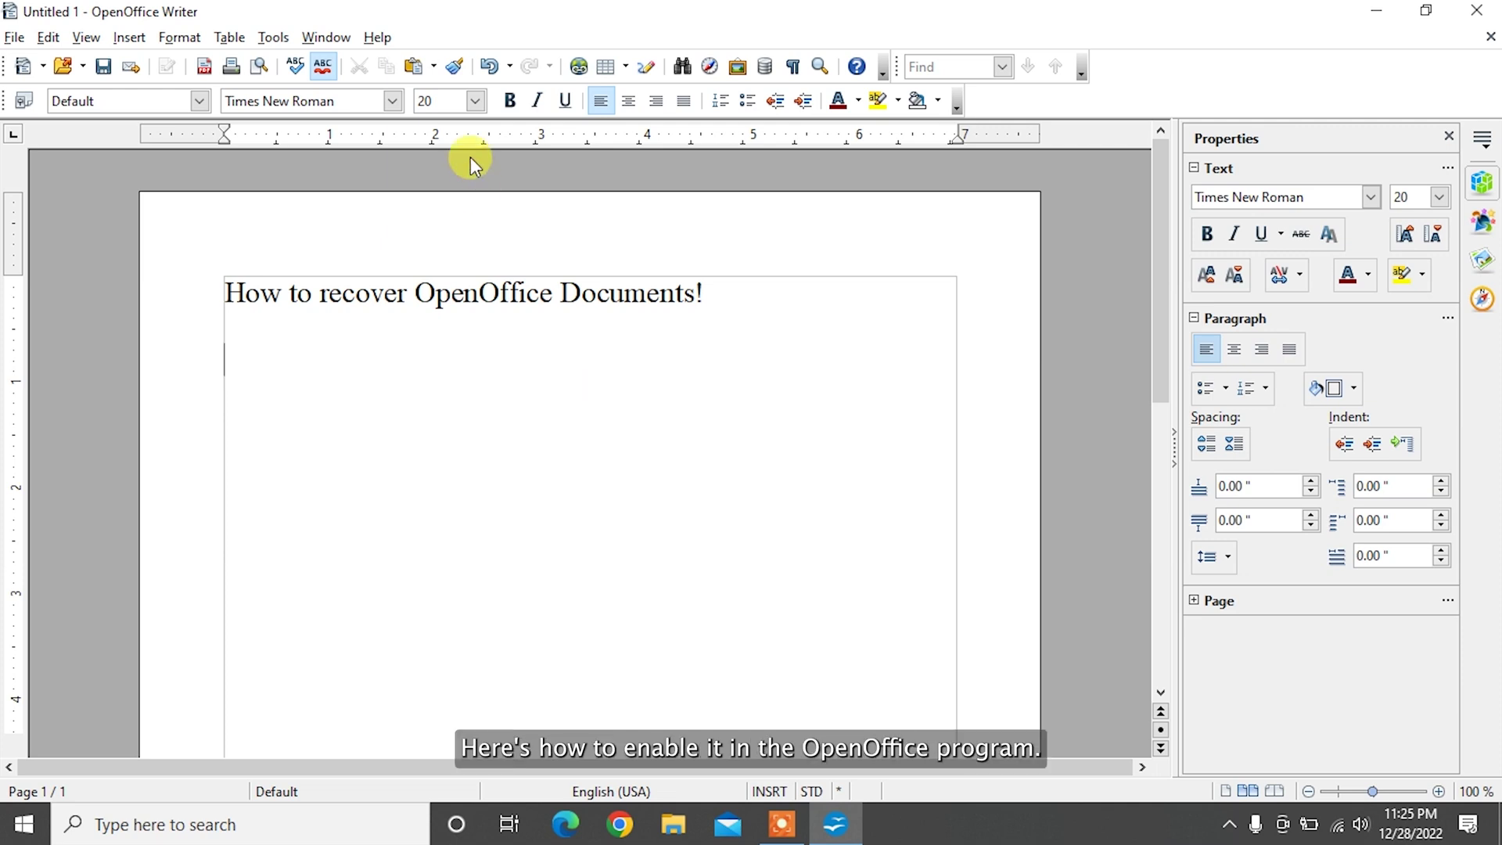
Step: Keep AutoRecovery ticked in Load/Save General options and lower its interval from 15 to 5 minutes
left_click(273, 39)
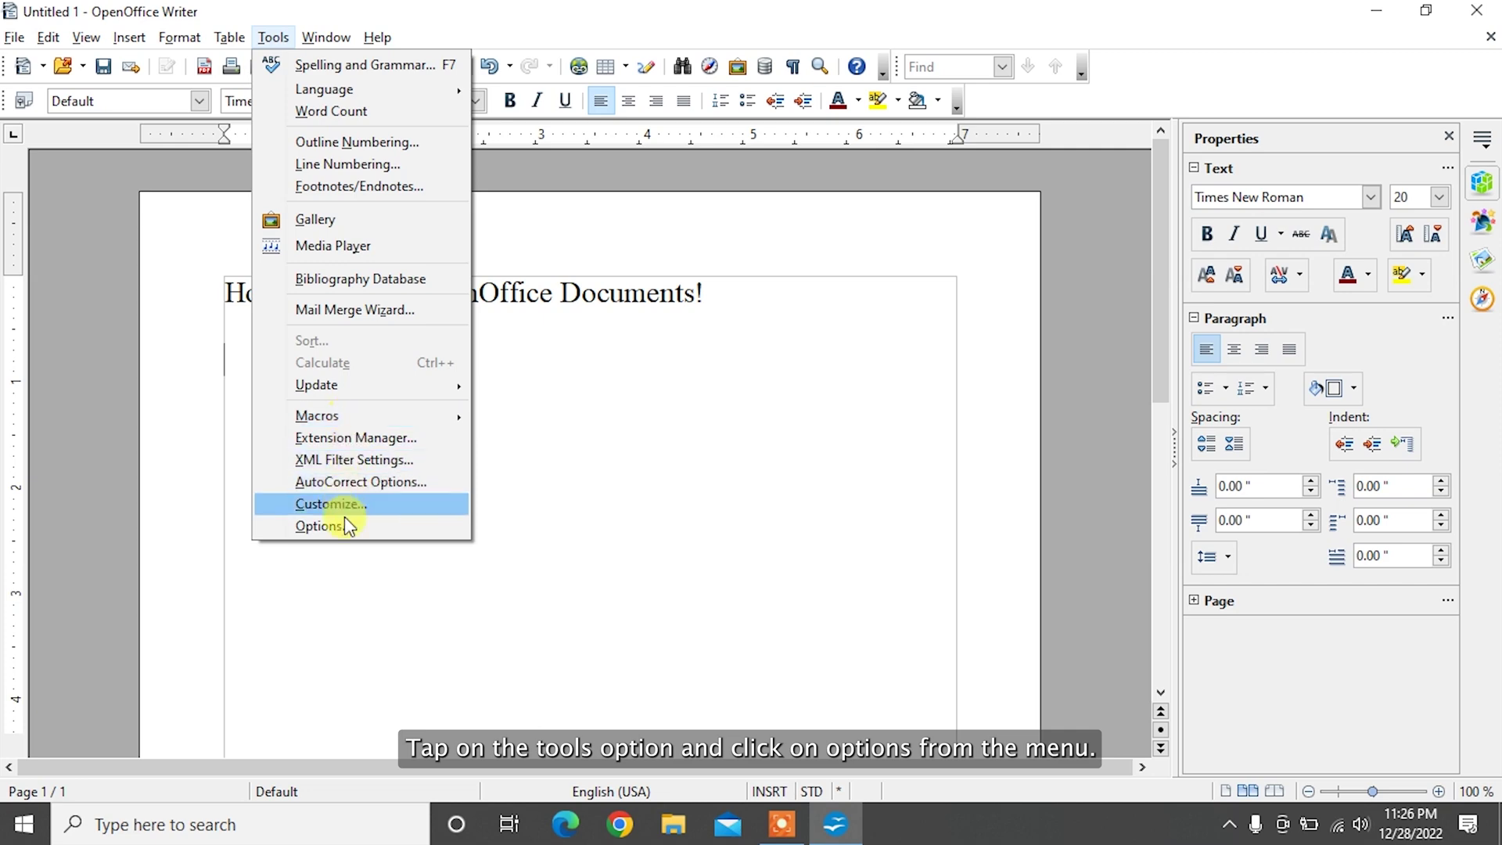
left_click(365, 524)
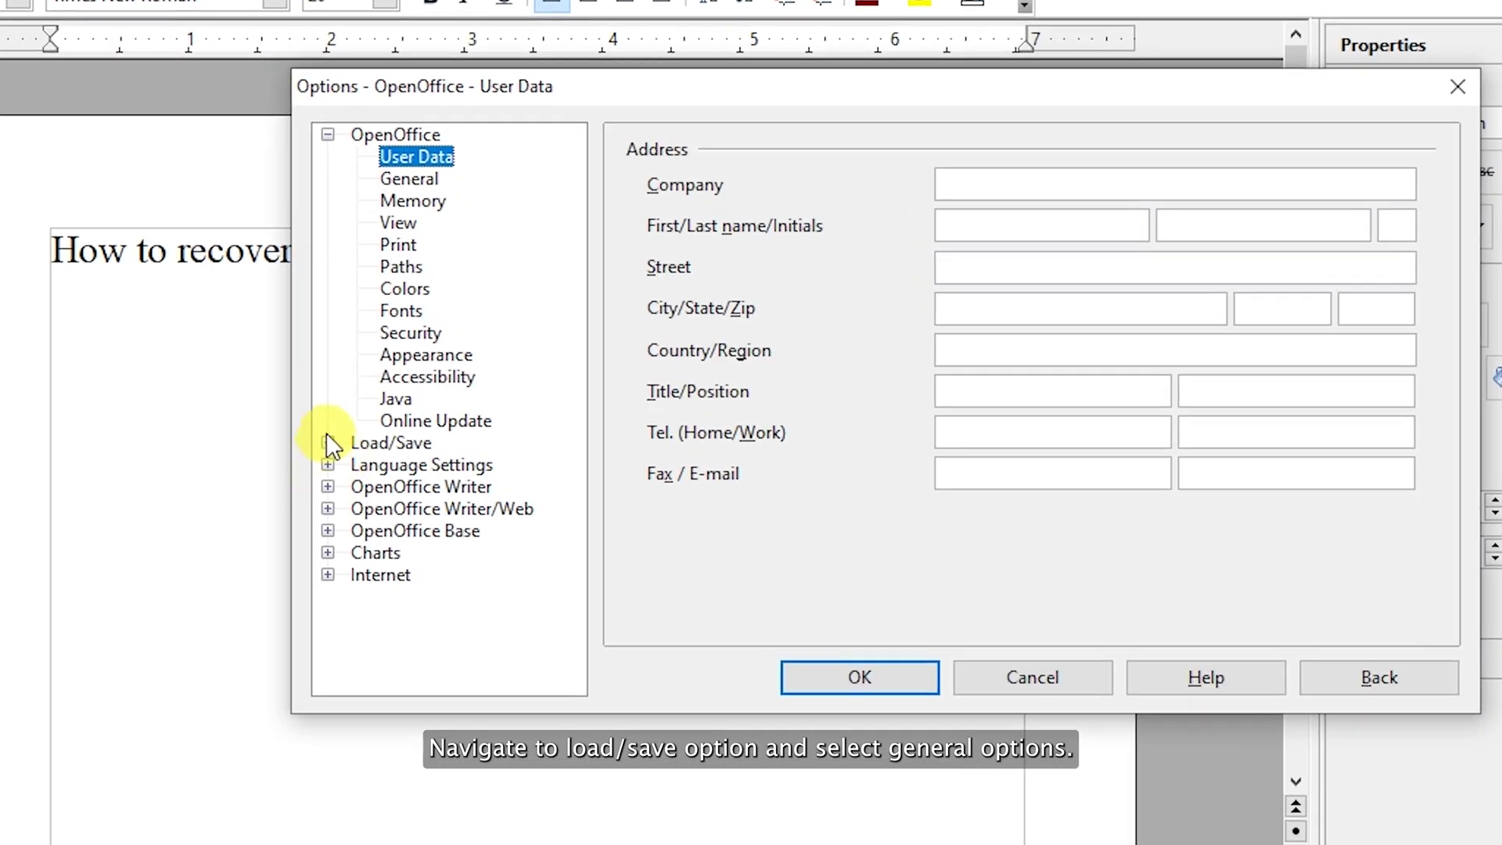
left_click(328, 443)
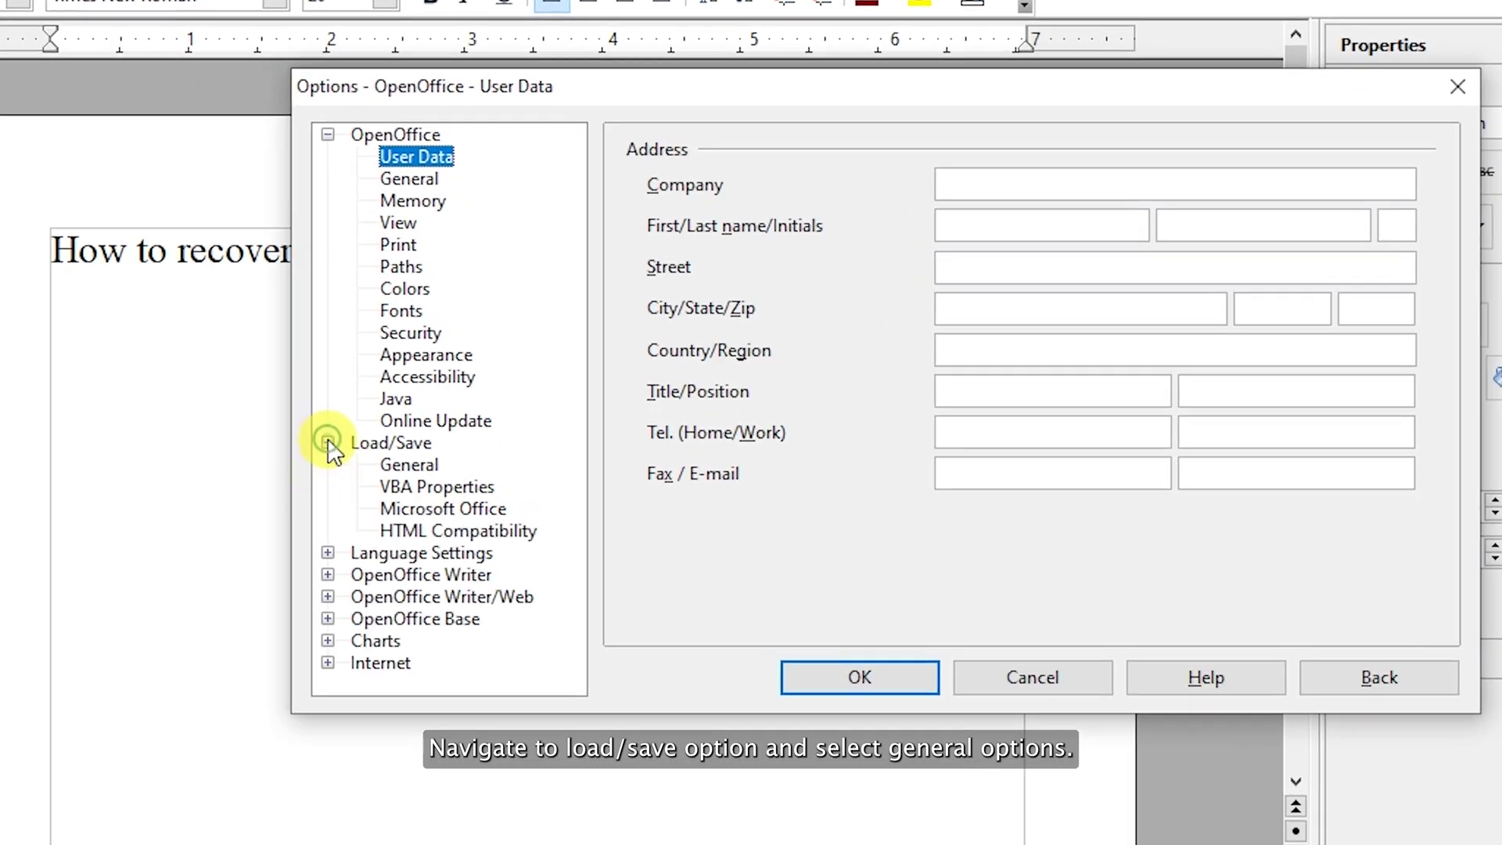
left_click(425, 467)
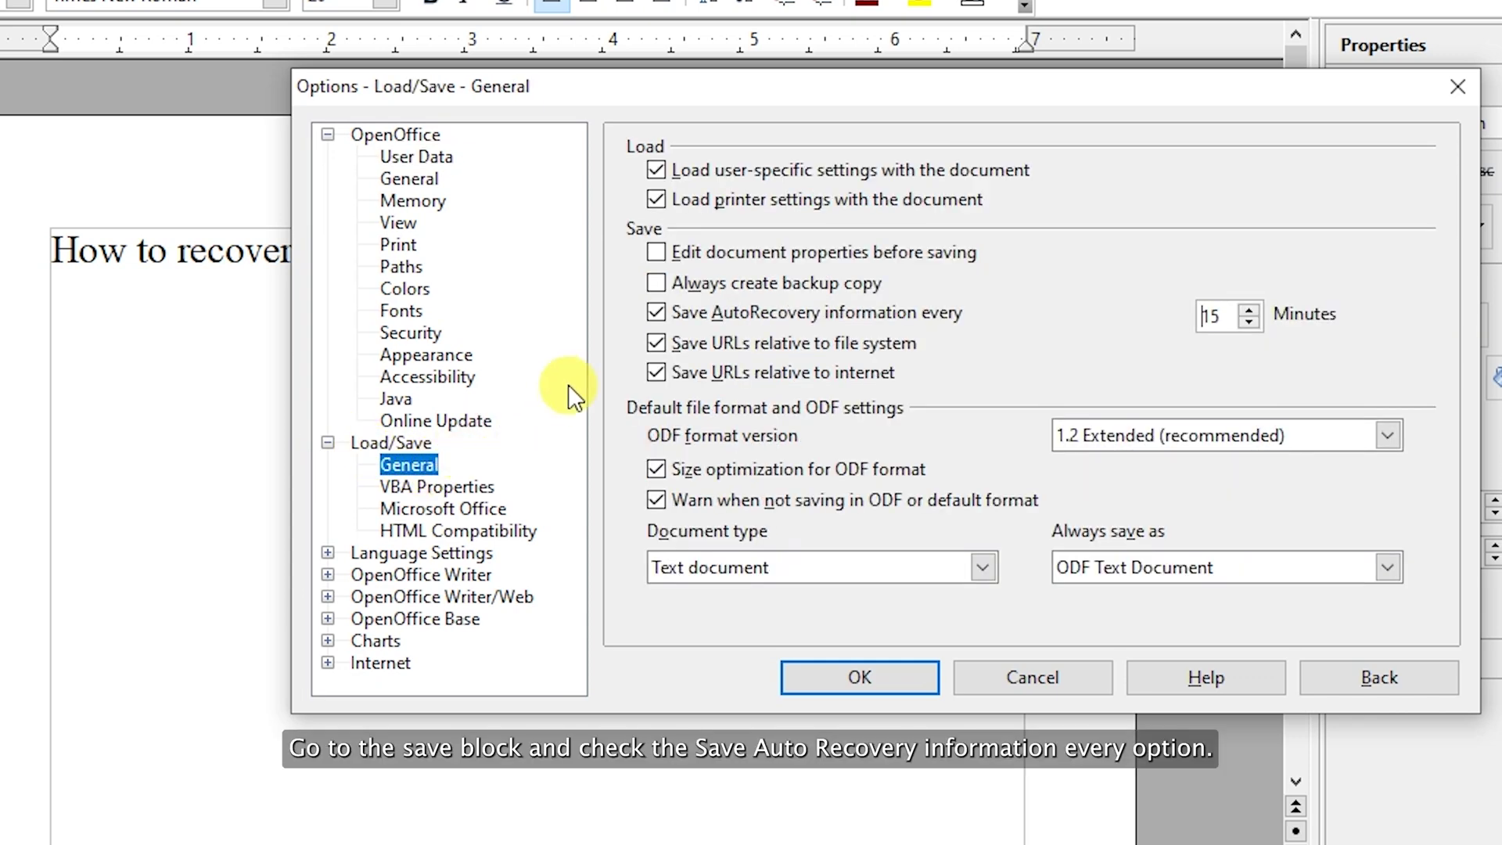
left_click(655, 308)
left_click(654, 308)
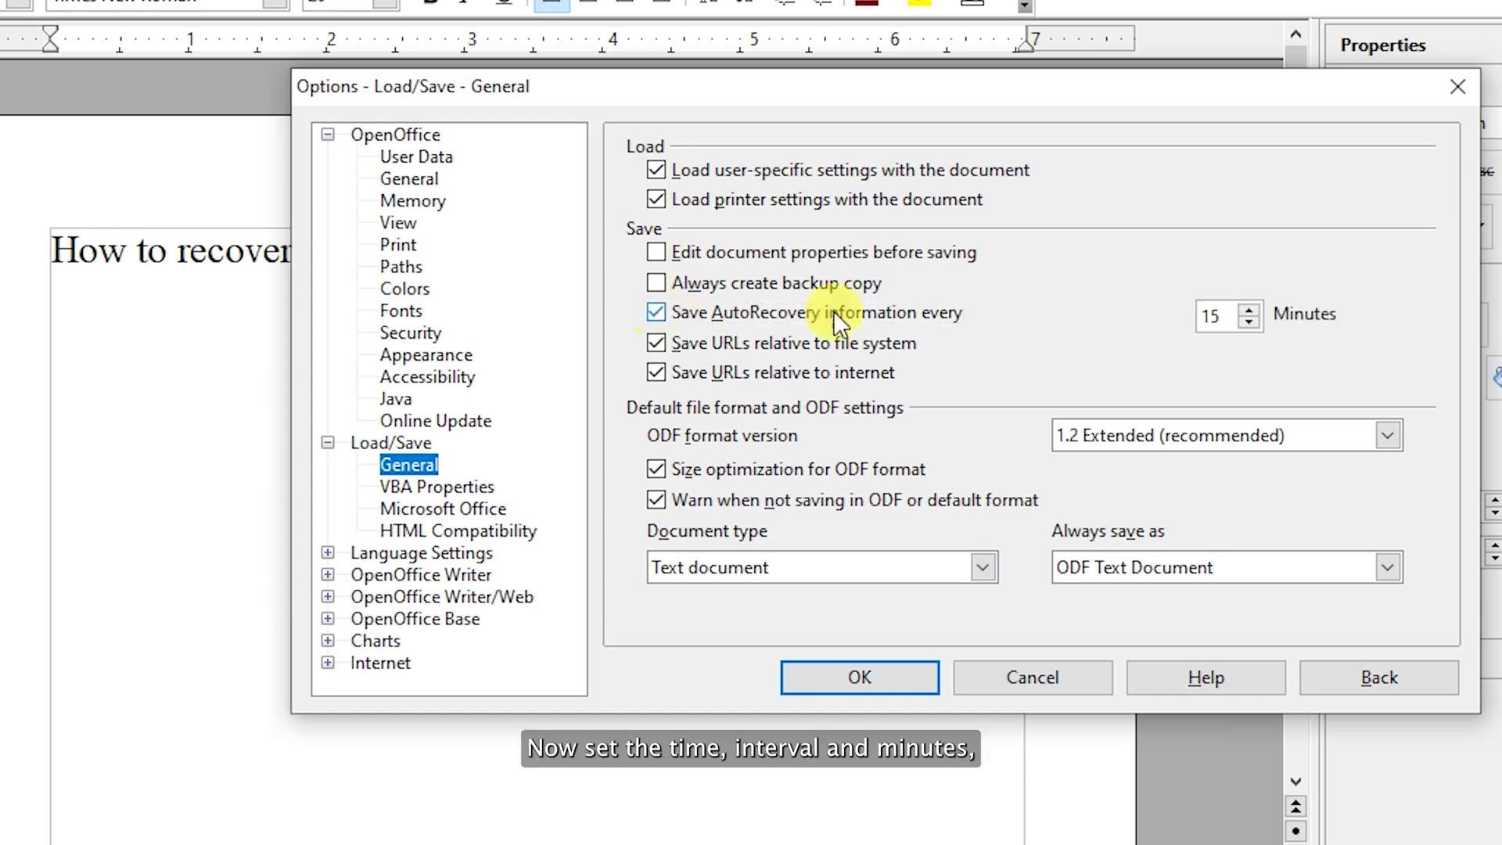
left_click_drag(1249, 321, 1283, 333)
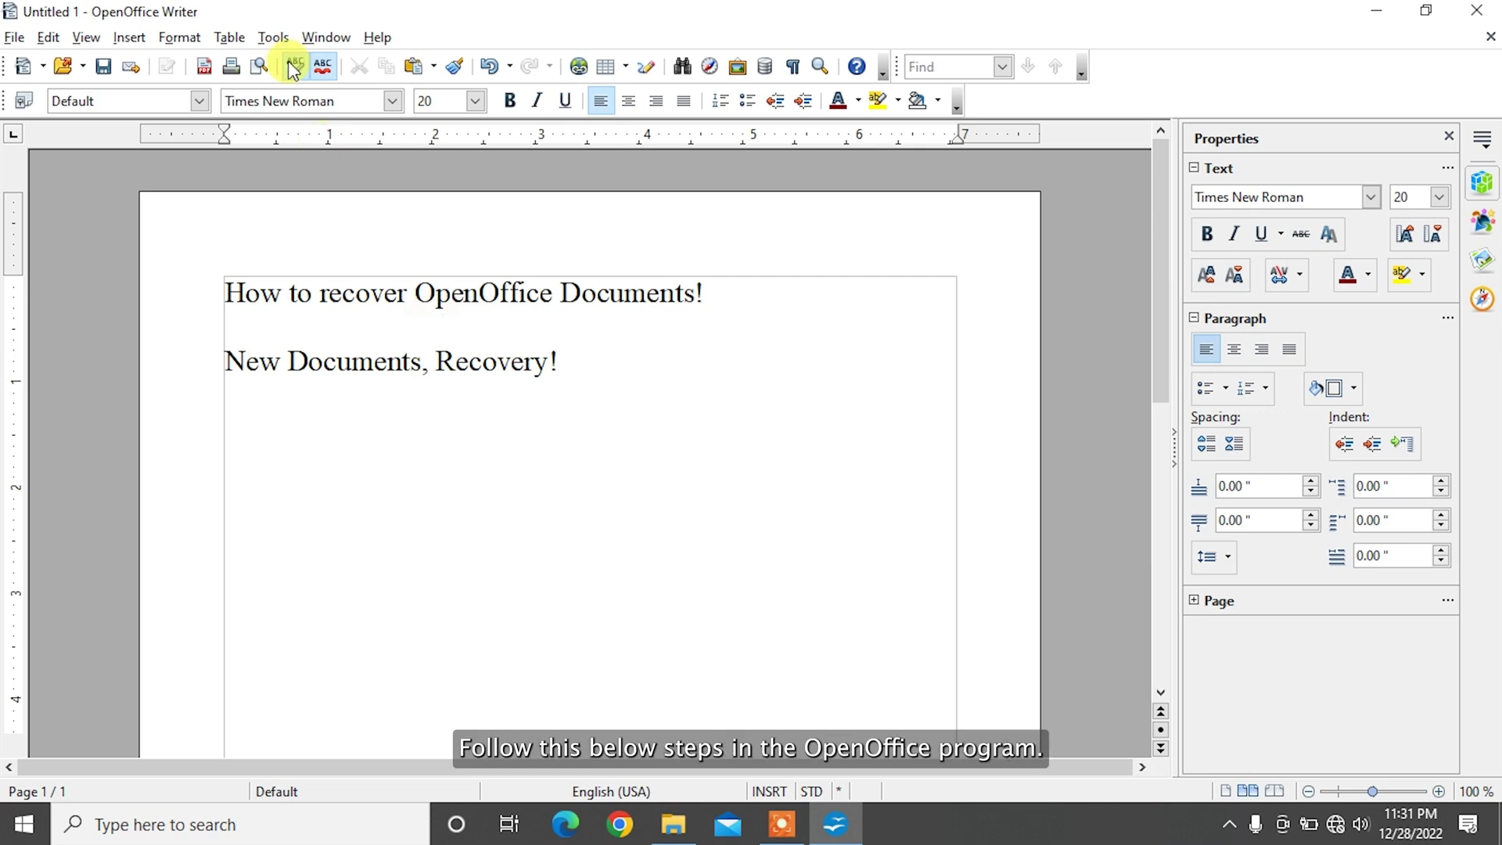
Step: Leave Save AutoRecovery information ticked at every 1 minute in Load/Save General, then confirm with OK
left_click(271, 36)
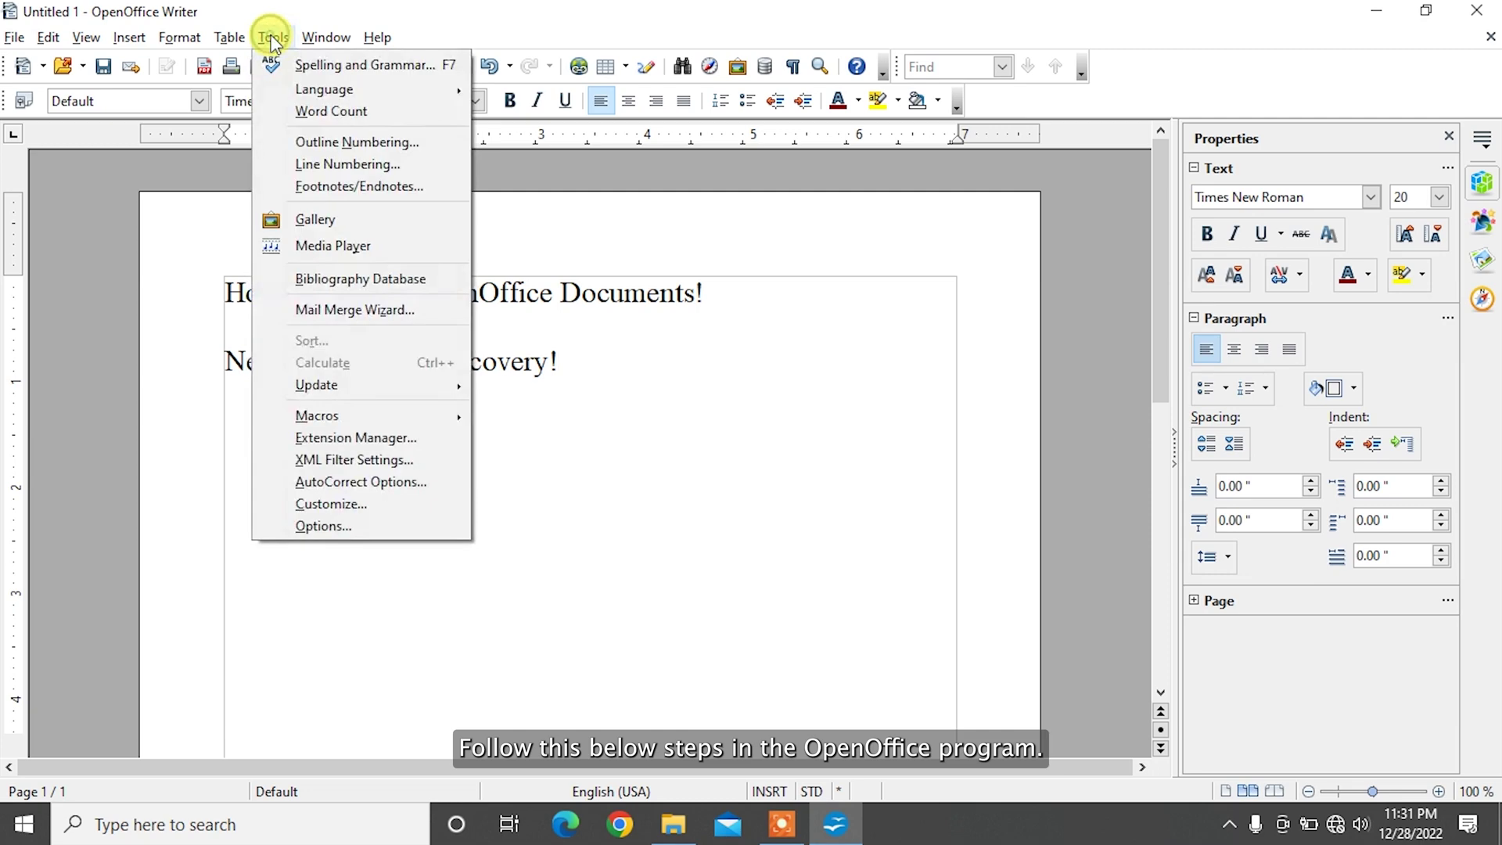
left_click(335, 523)
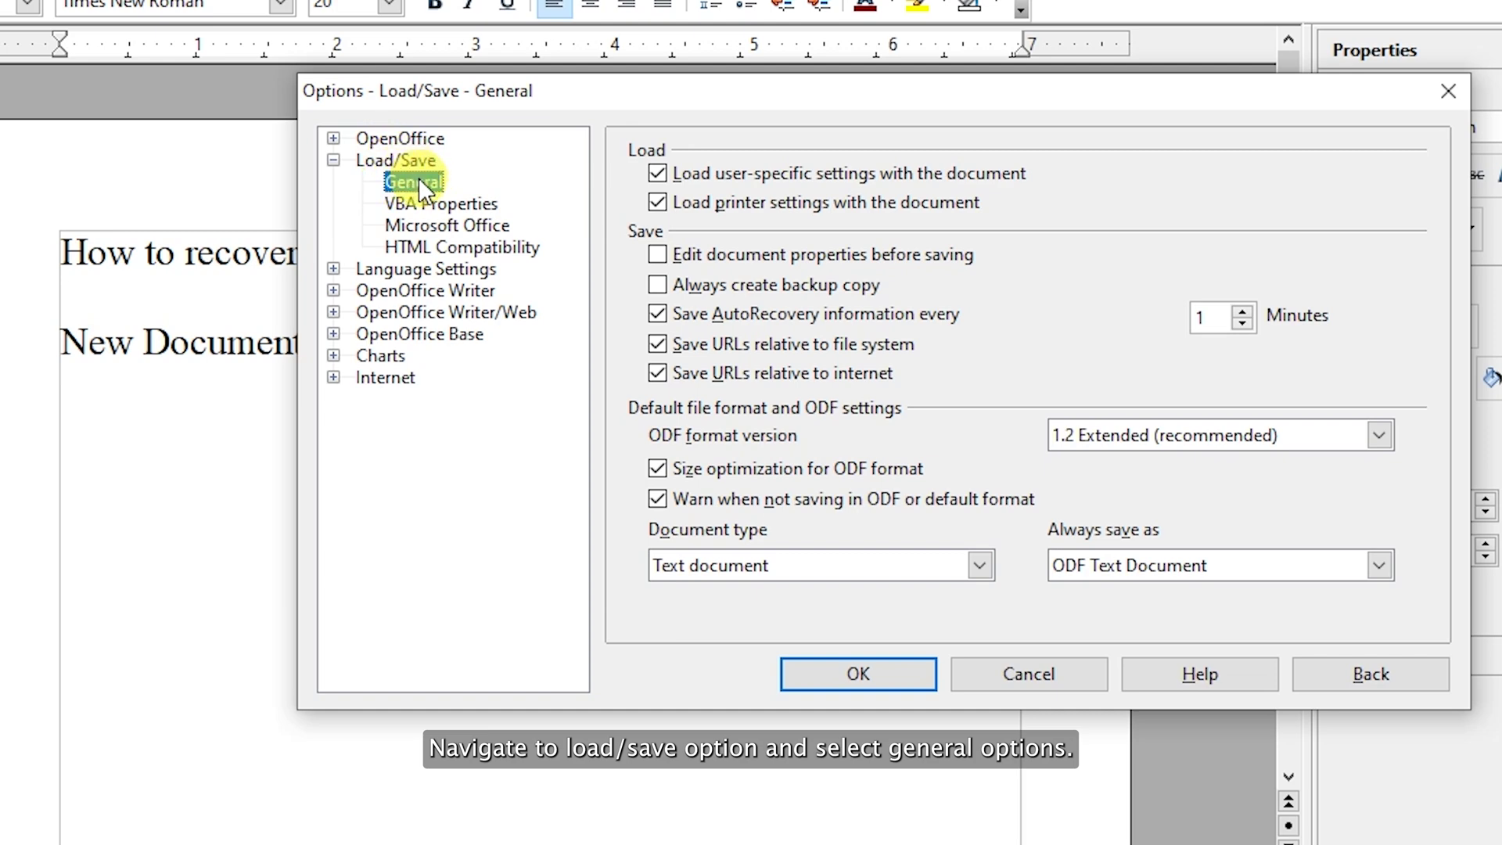
left_click(660, 306)
left_click(660, 306)
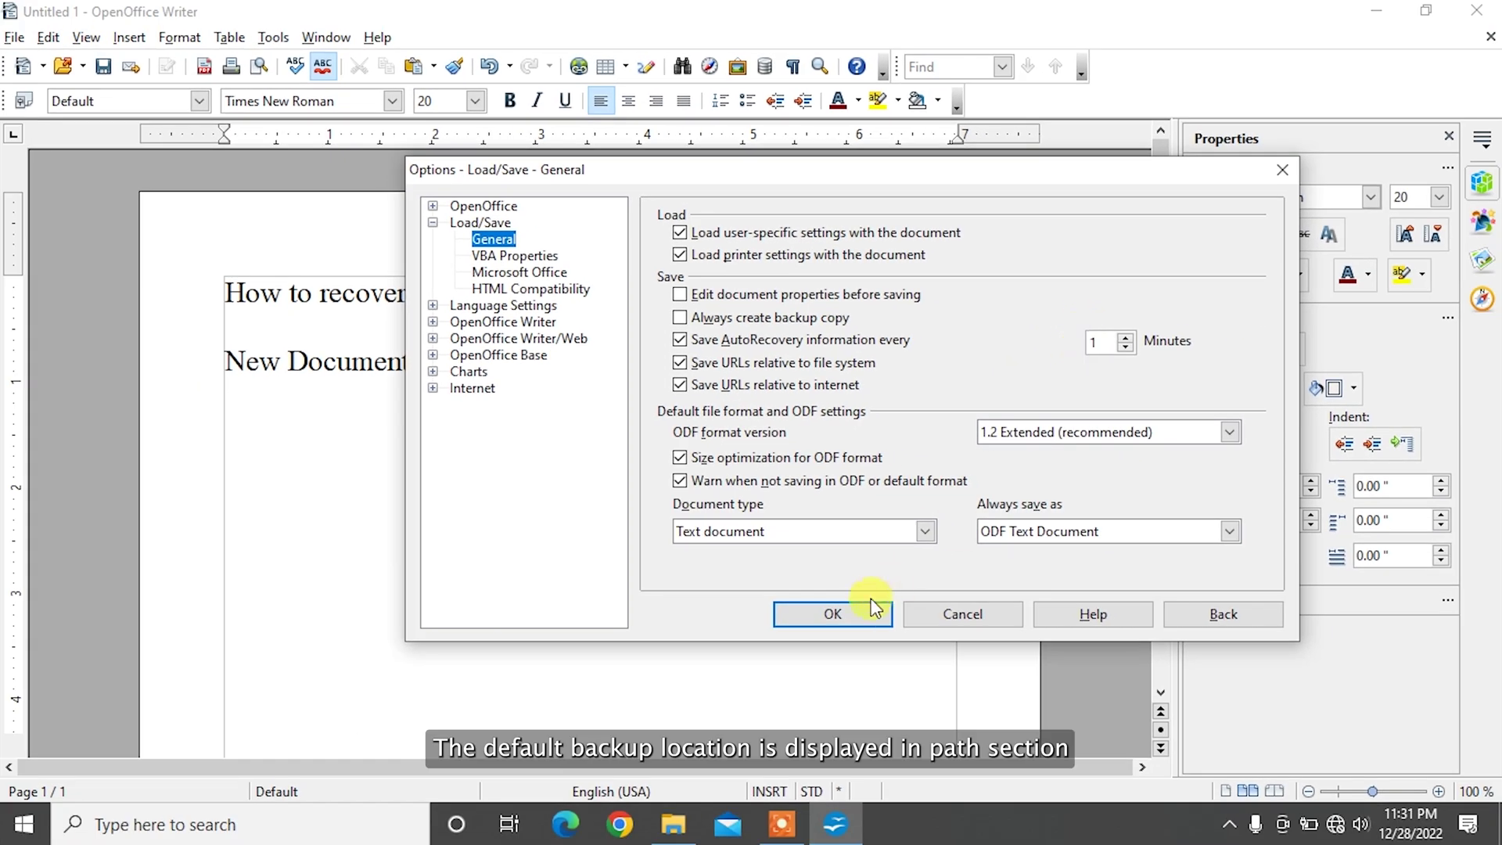
left_click(832, 614)
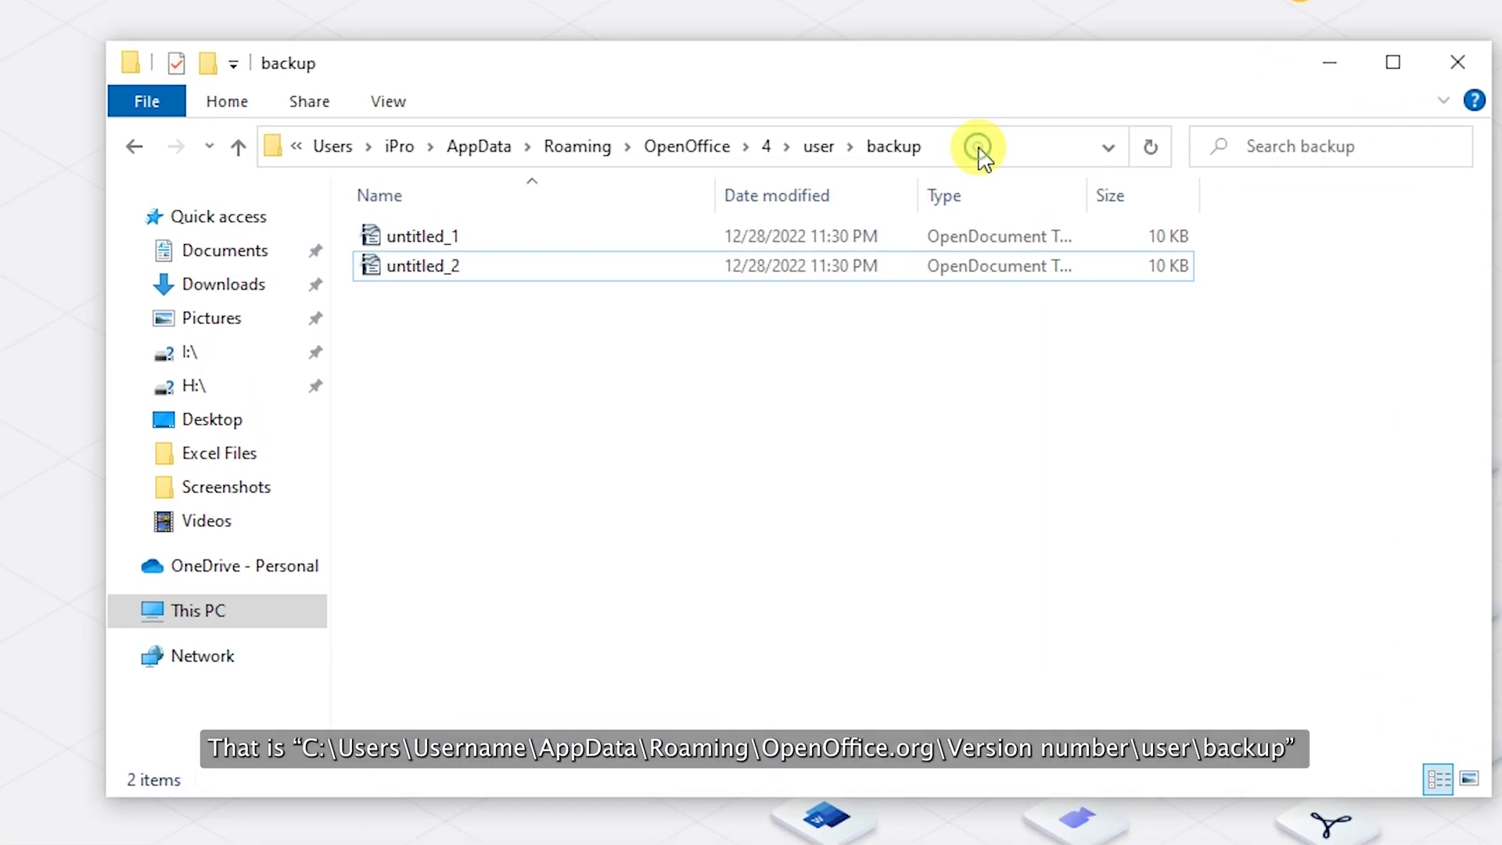
Step: Check the OpenOffice backup folder path in File Explorer and select the untitled_2 backup
left_click(890, 209)
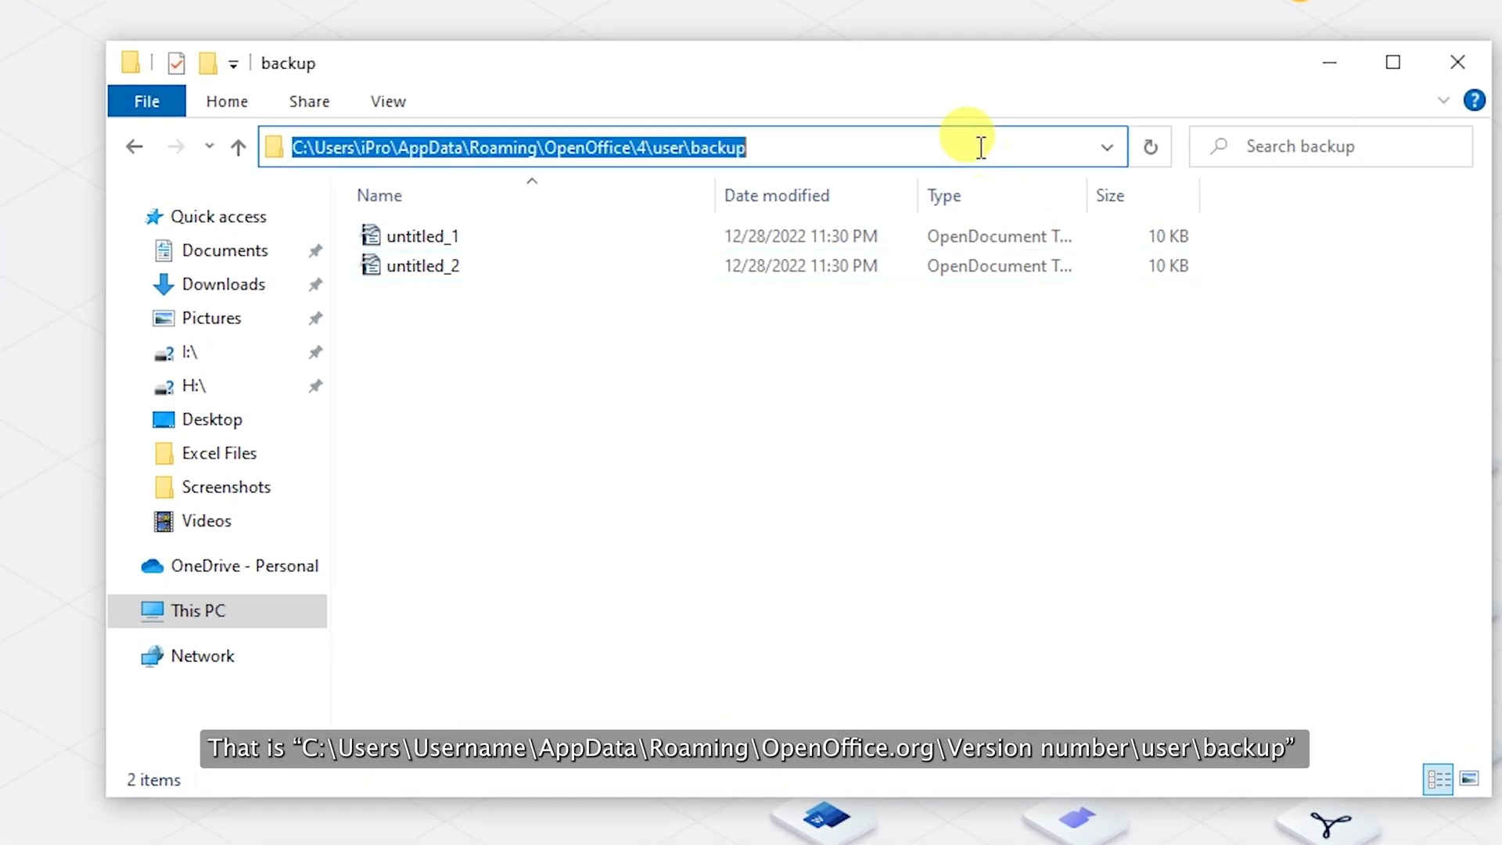
left_click(888, 148)
left_click_drag(775, 150, 294, 149)
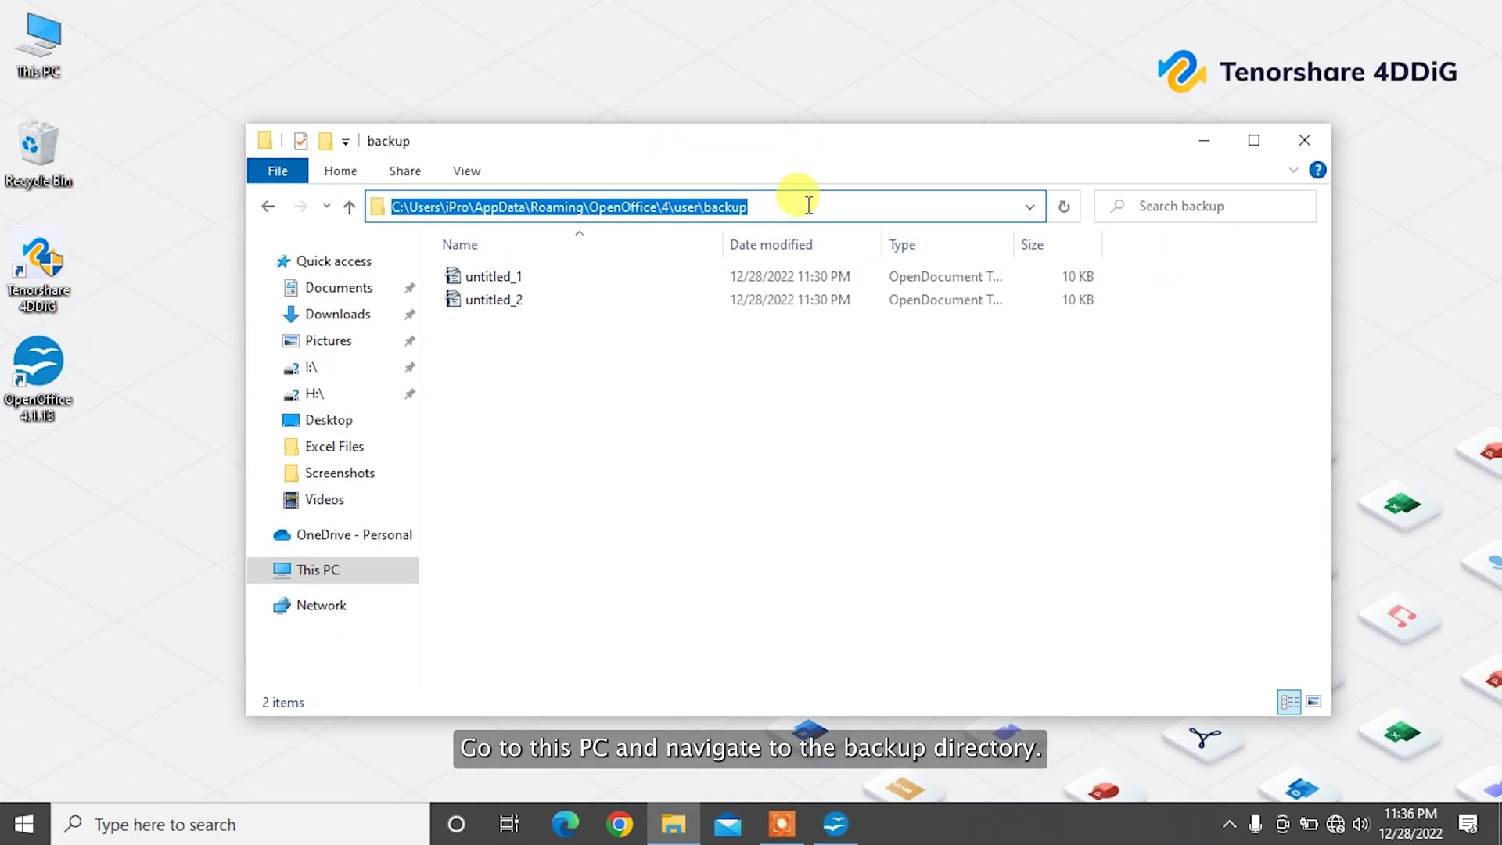
left_click(821, 145)
left_click(704, 432)
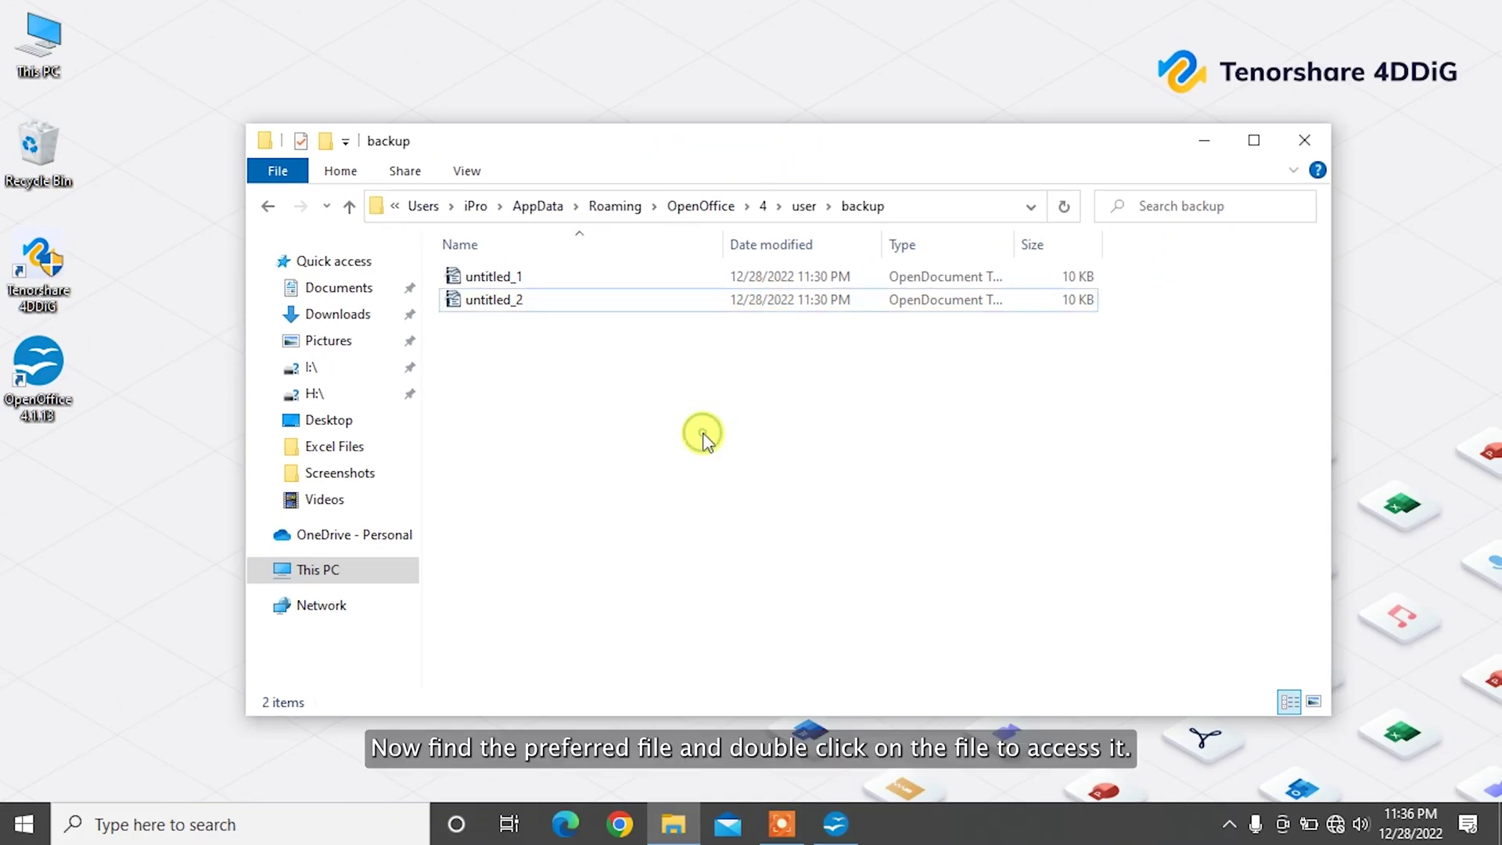
left_click(521, 302)
Step: Open the untitled_2 backup in Writer and save it as 'Doc 2'
double_click(524, 302)
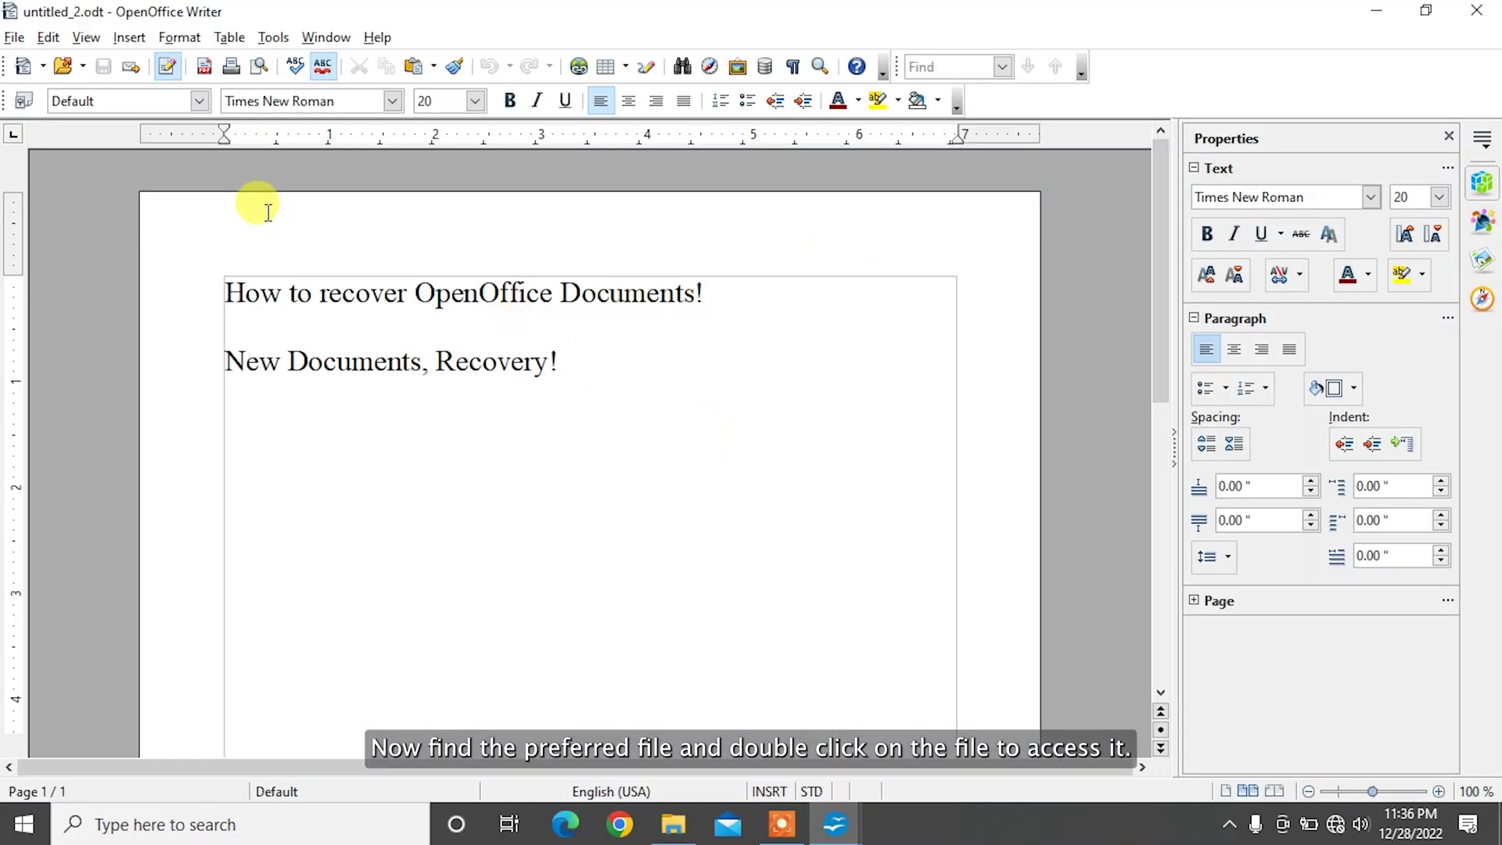
left_click(14, 37)
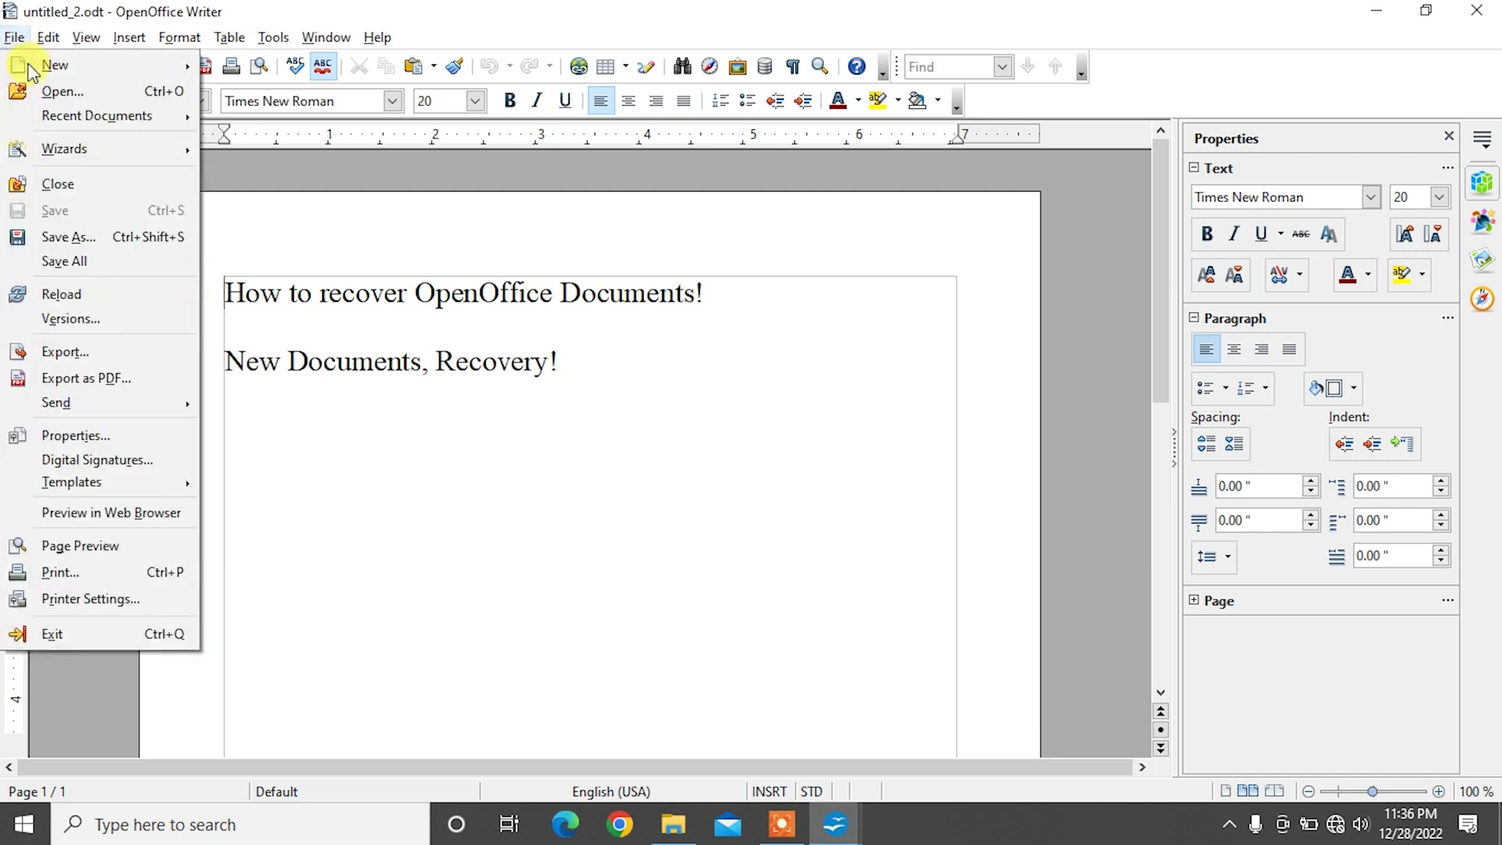
left_click(80, 233)
type("Doc 2")
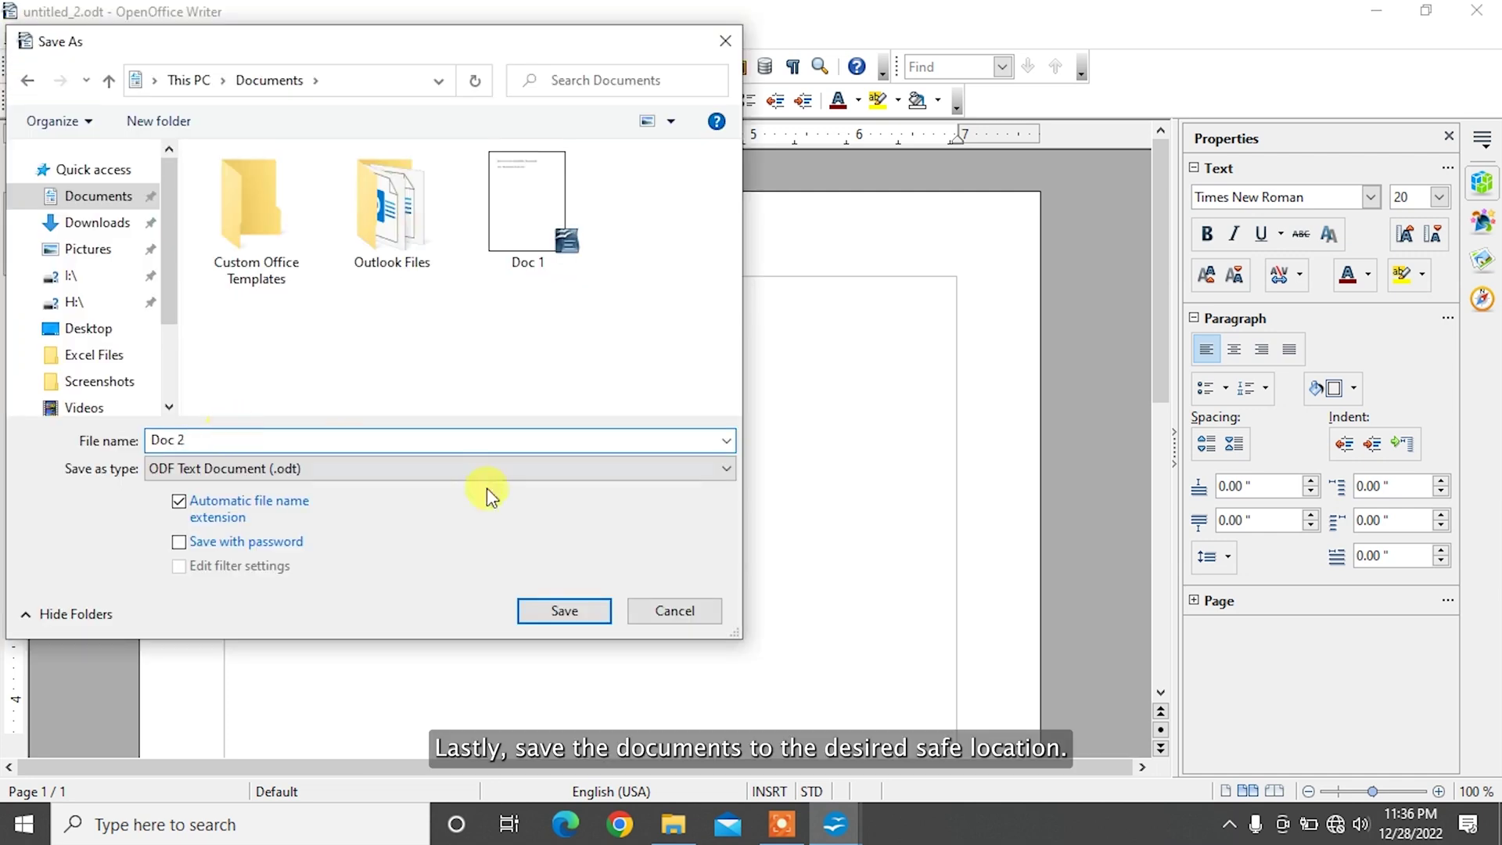
left_click(560, 611)
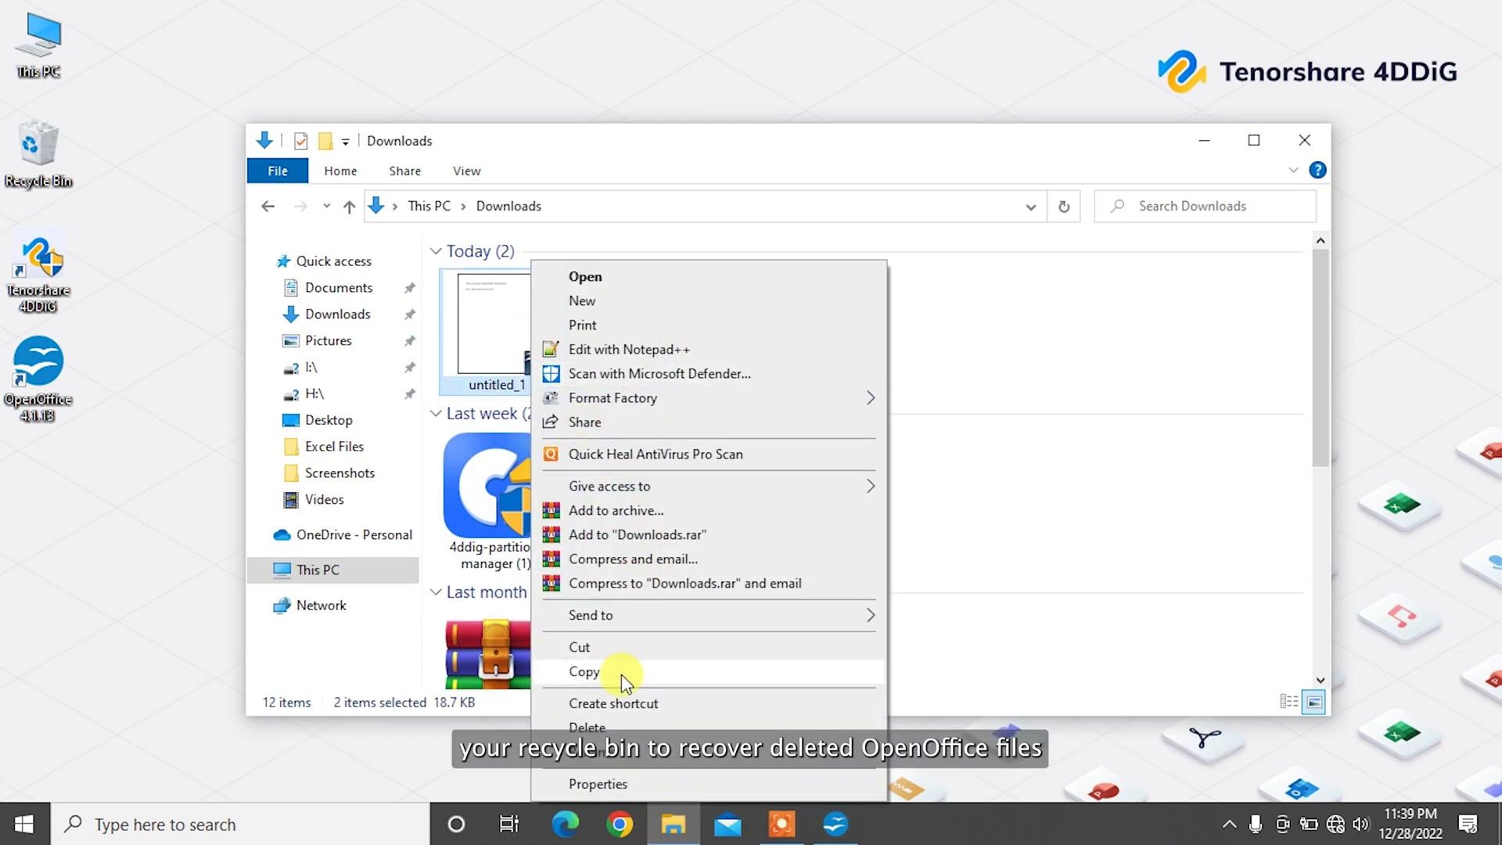
Step: Delete untitled_1 and untitled_2 from Downloads, then restore both from the Recycle Bin
left_click(601, 727)
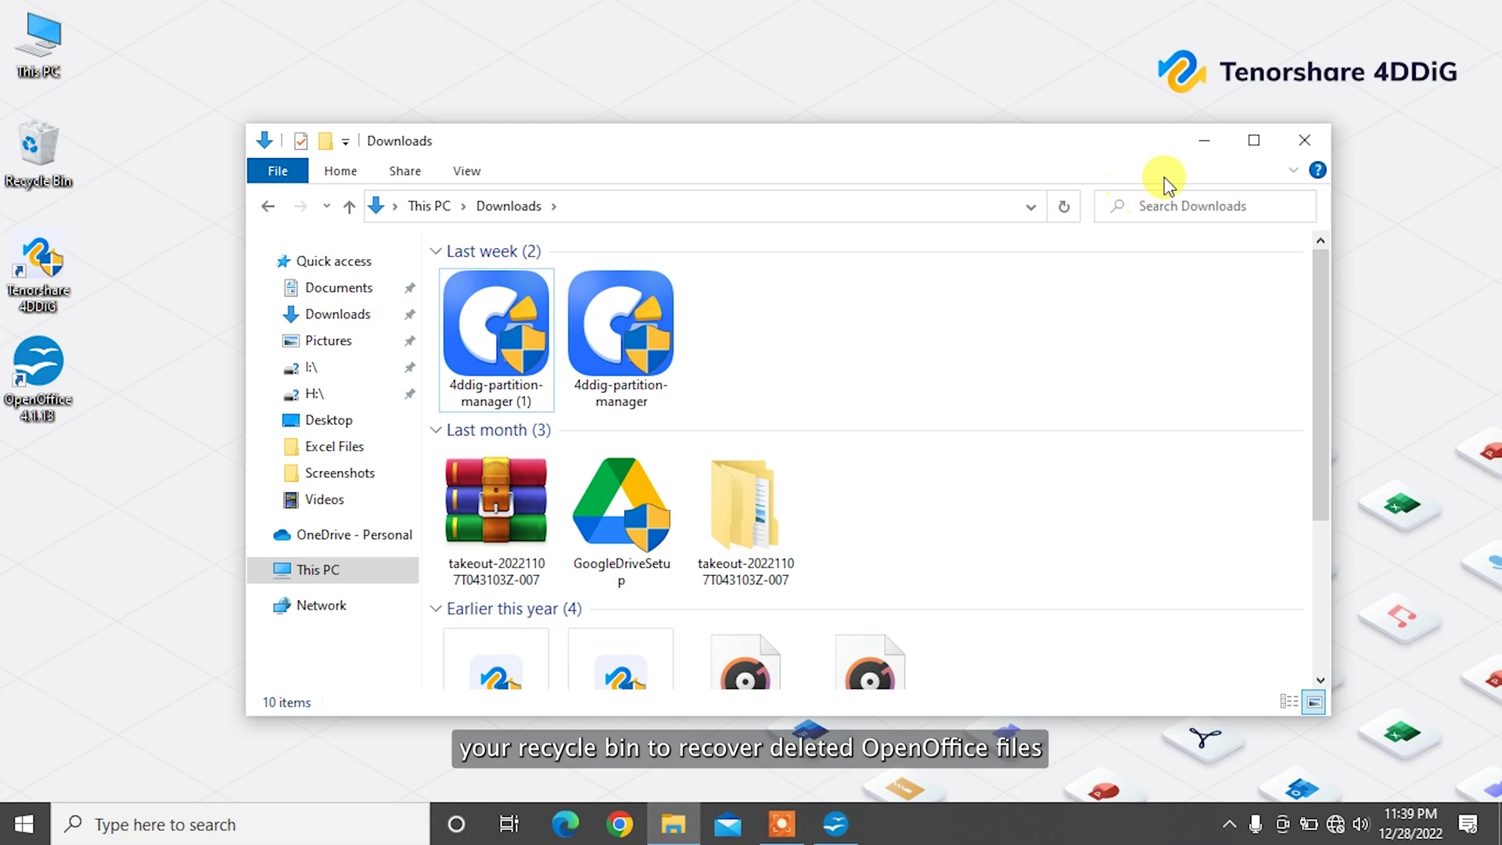
left_click(1204, 140)
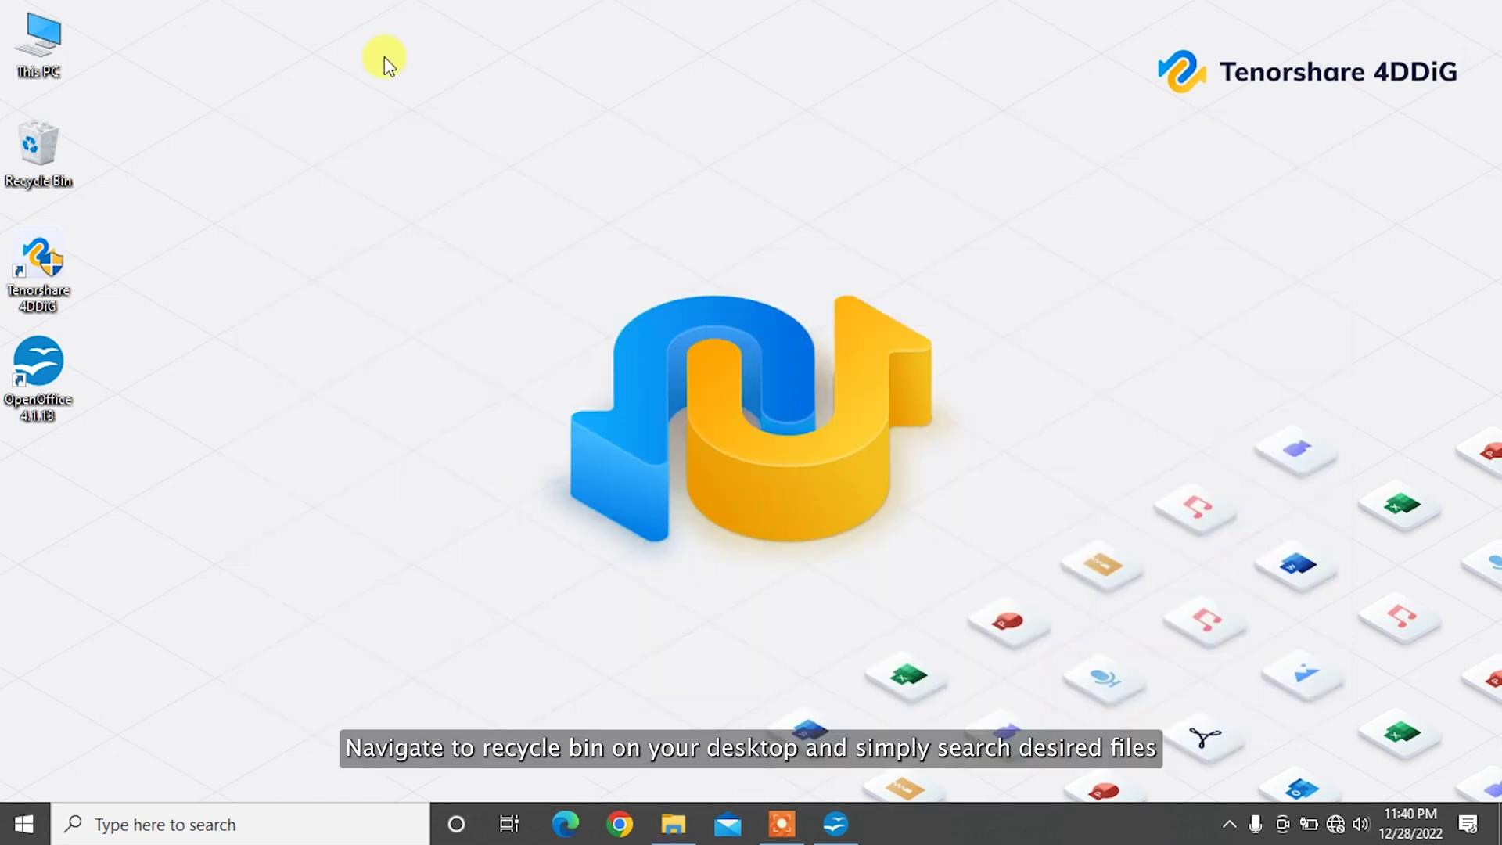
double_click(64, 138)
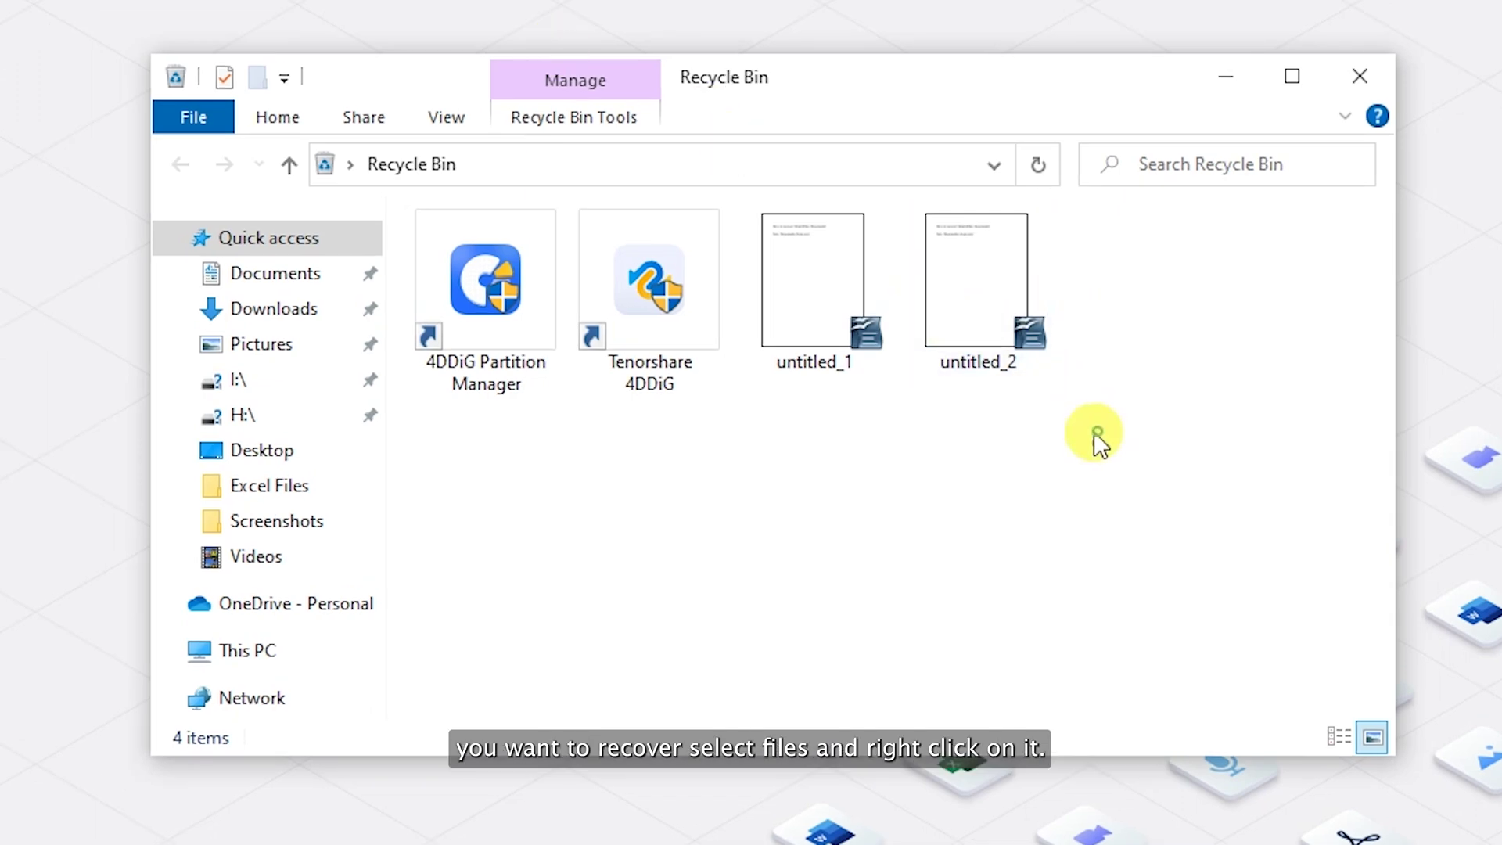
left_click_drag(1094, 430, 831, 298)
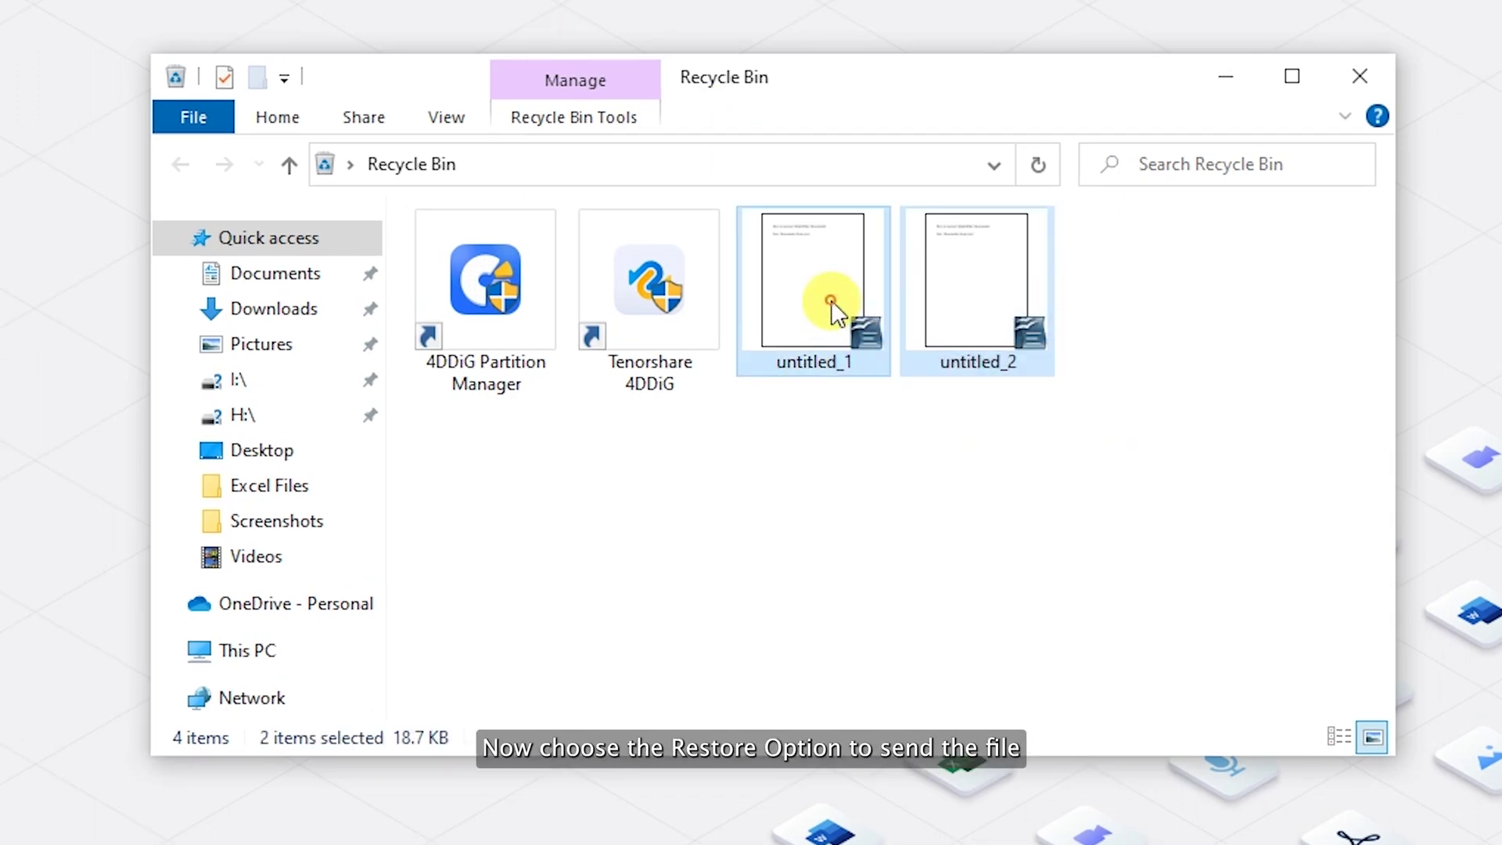
right_click(832, 302)
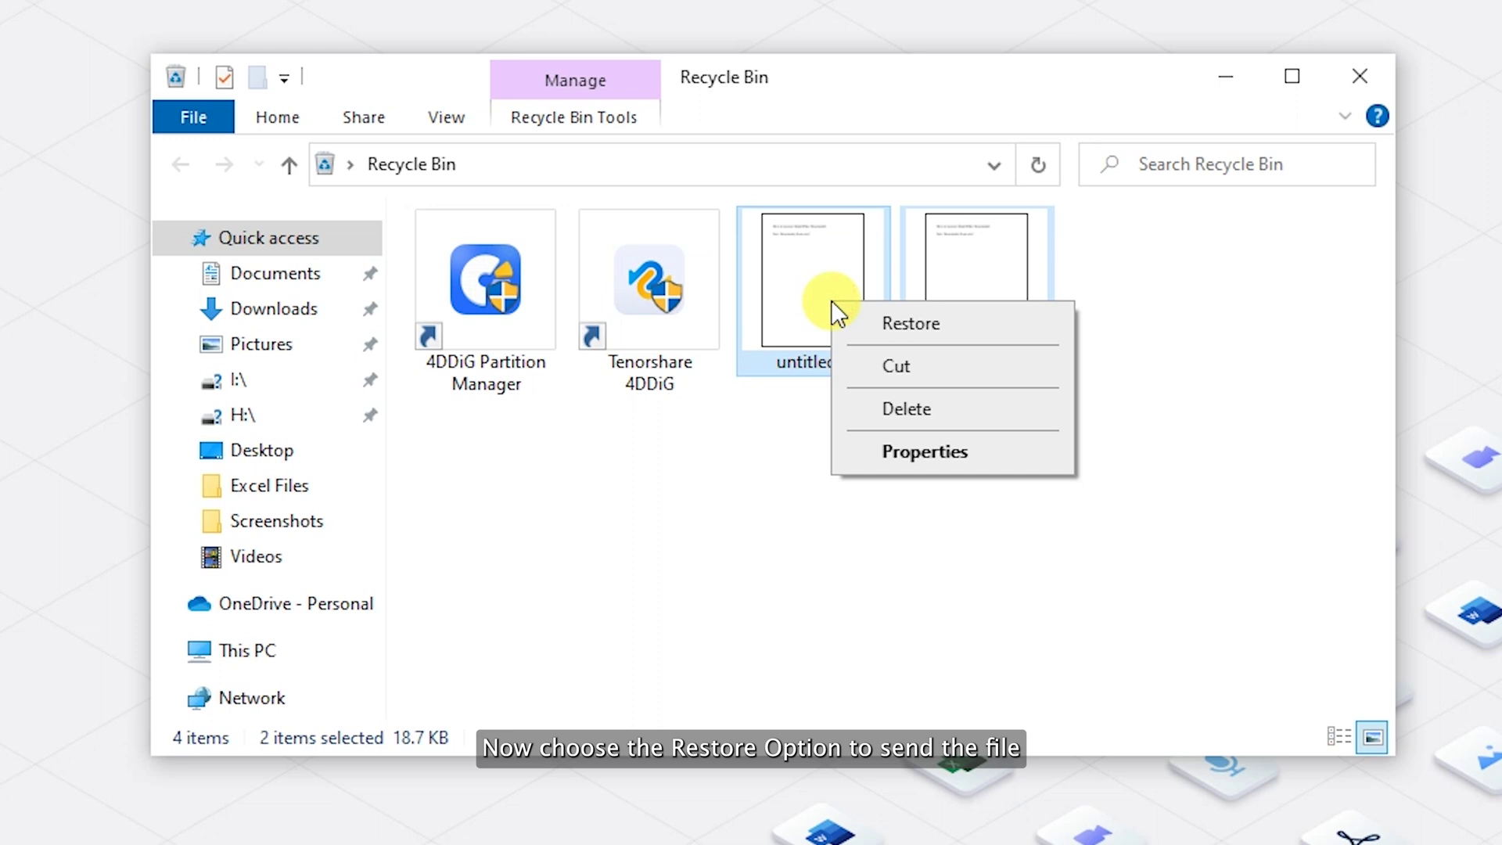
left_click(948, 324)
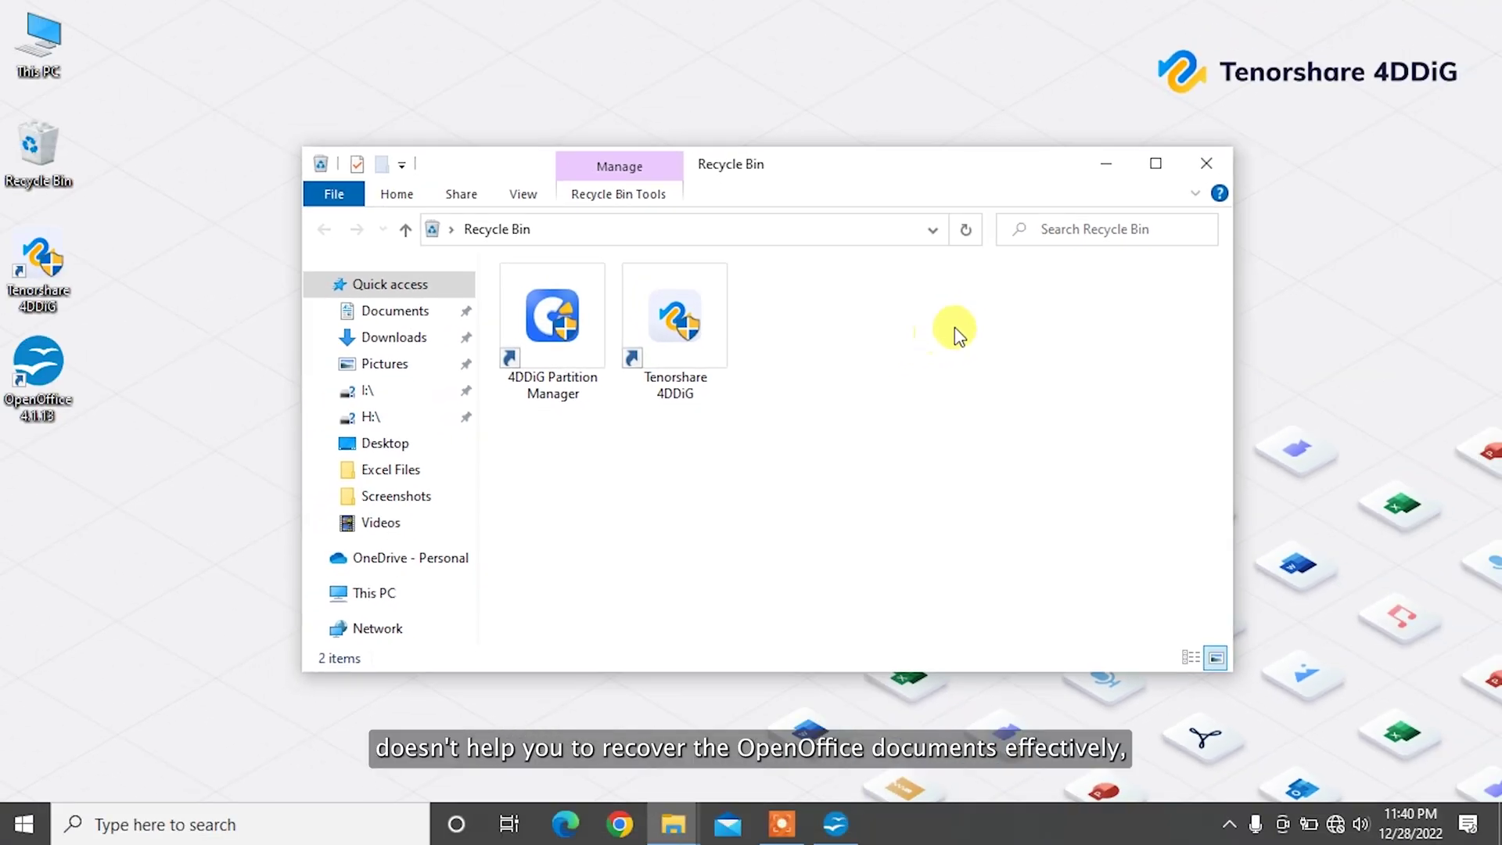
left_click(1208, 163)
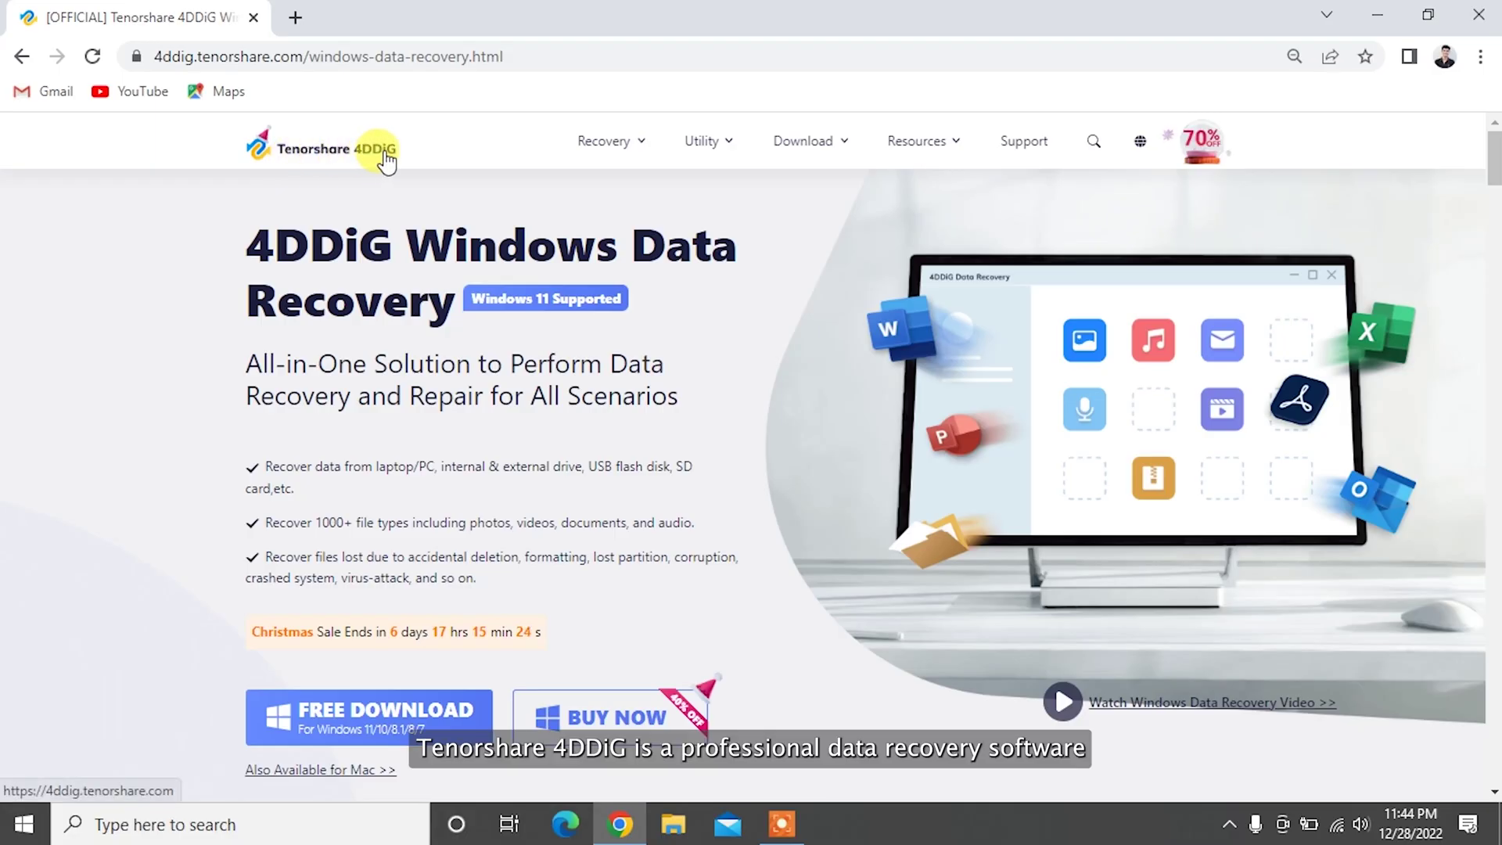
Step: Download the 4DDiG Windows installer with FREE TRIAL and run it from Chrome's download bar
left_click_drag(247, 366, 699, 412)
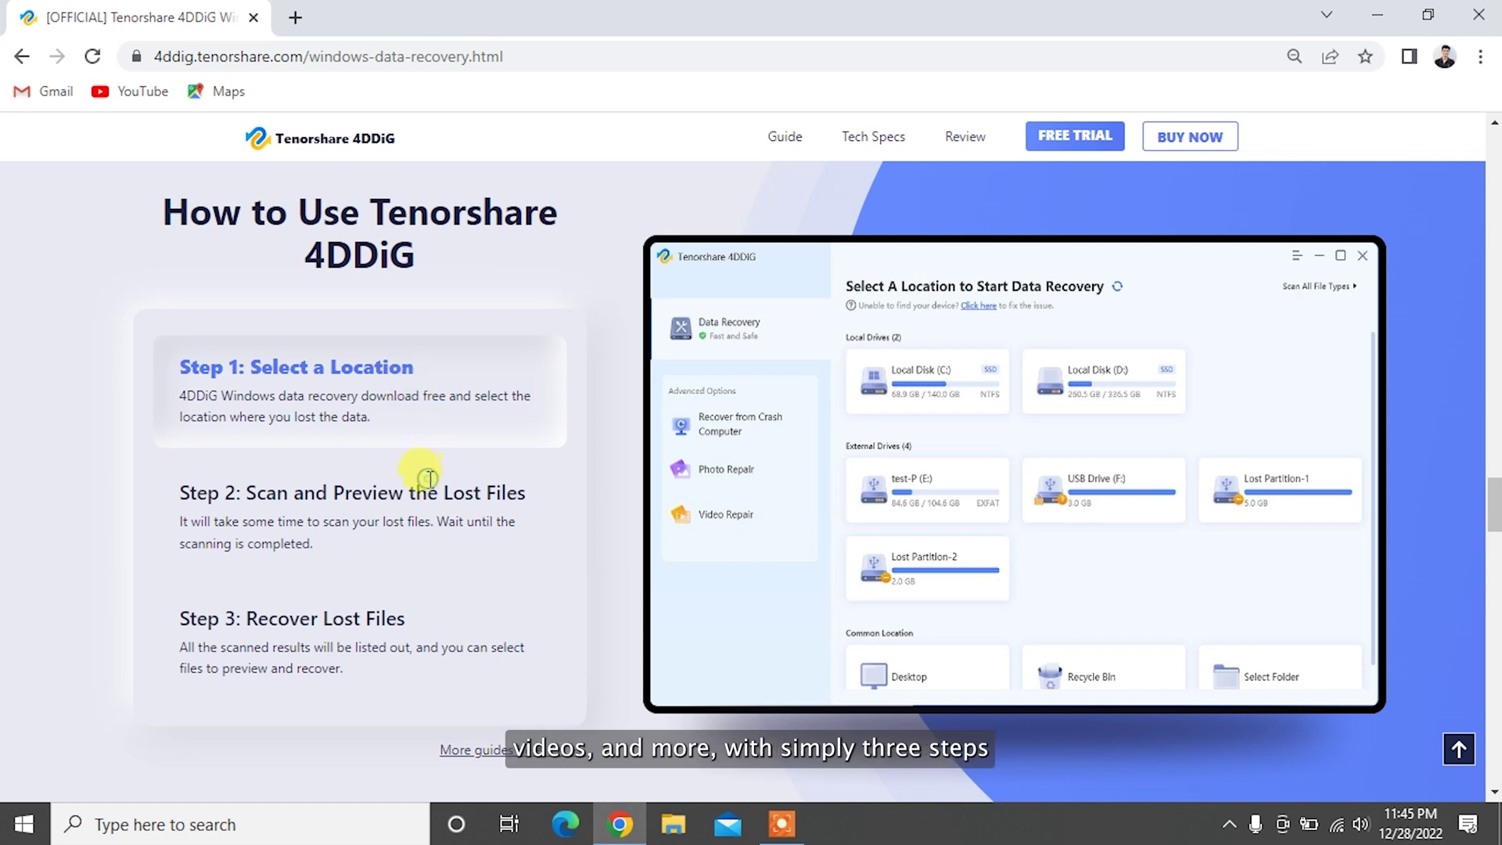
mouse_move(429, 478)
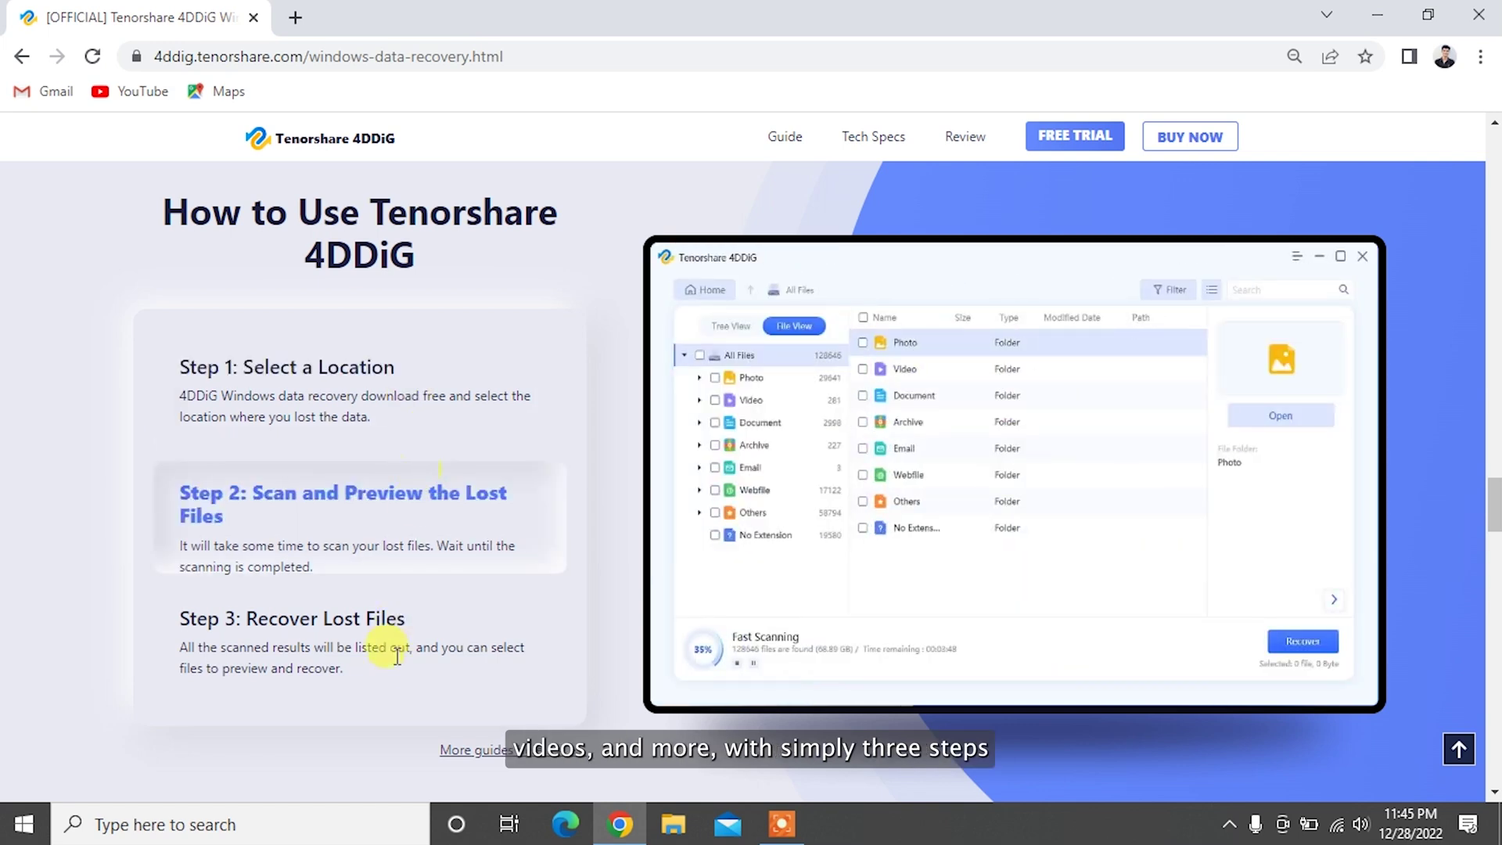
mouse_move(396, 658)
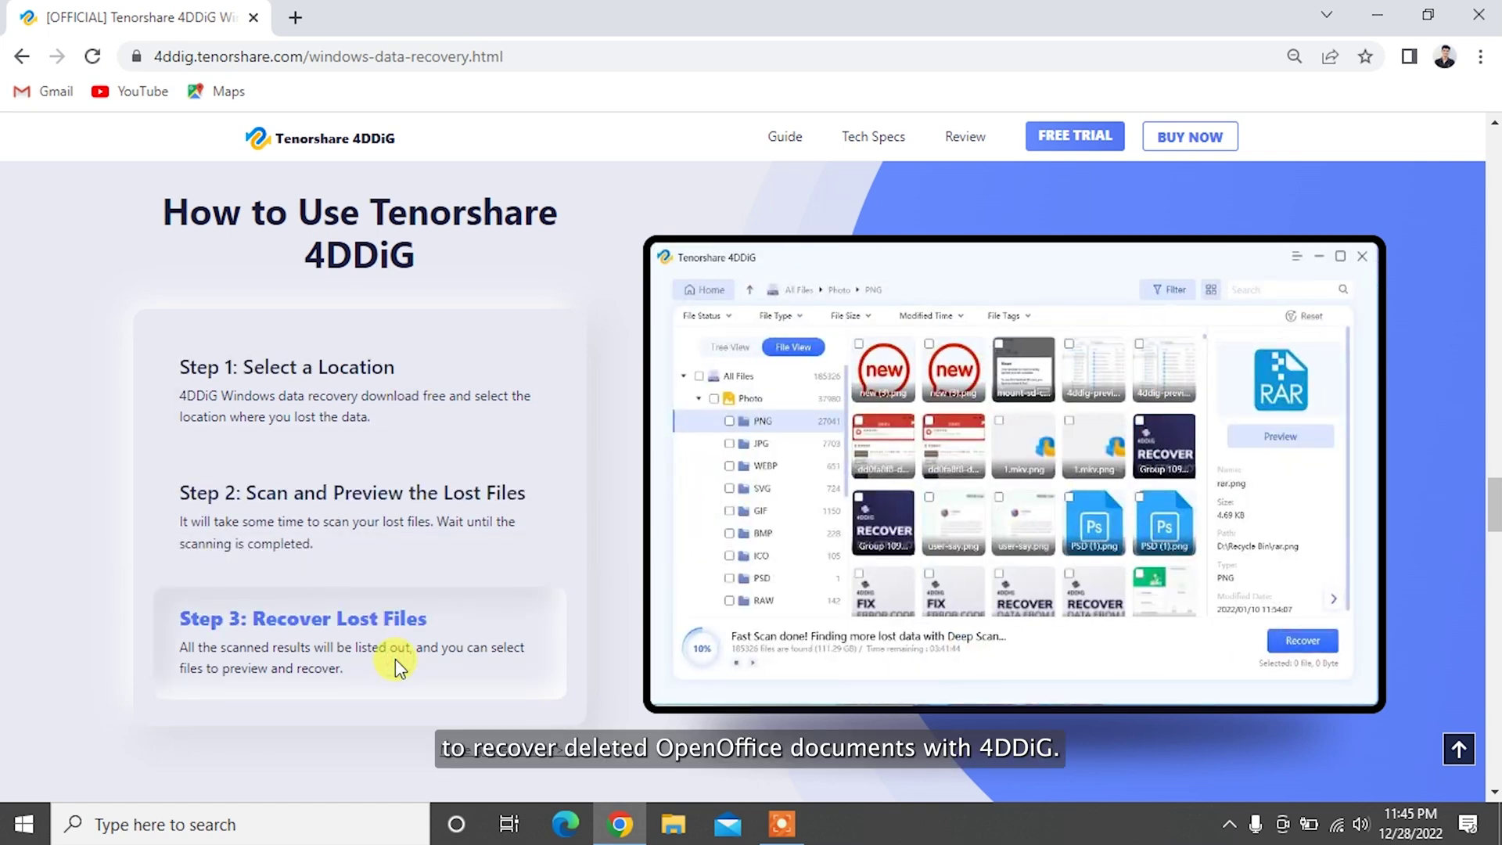
left_click(1073, 143)
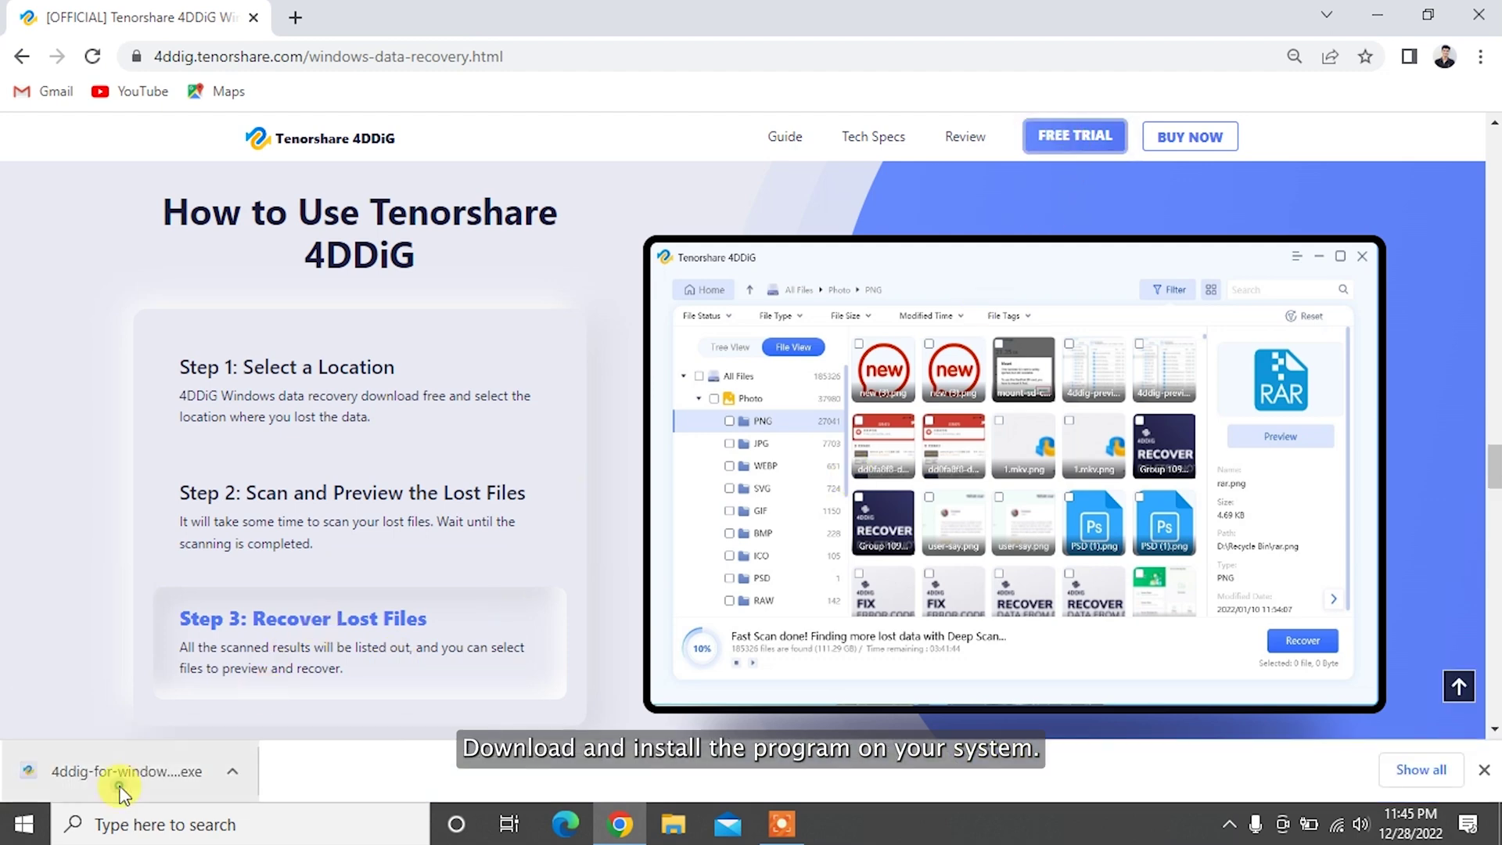
left_click(110, 770)
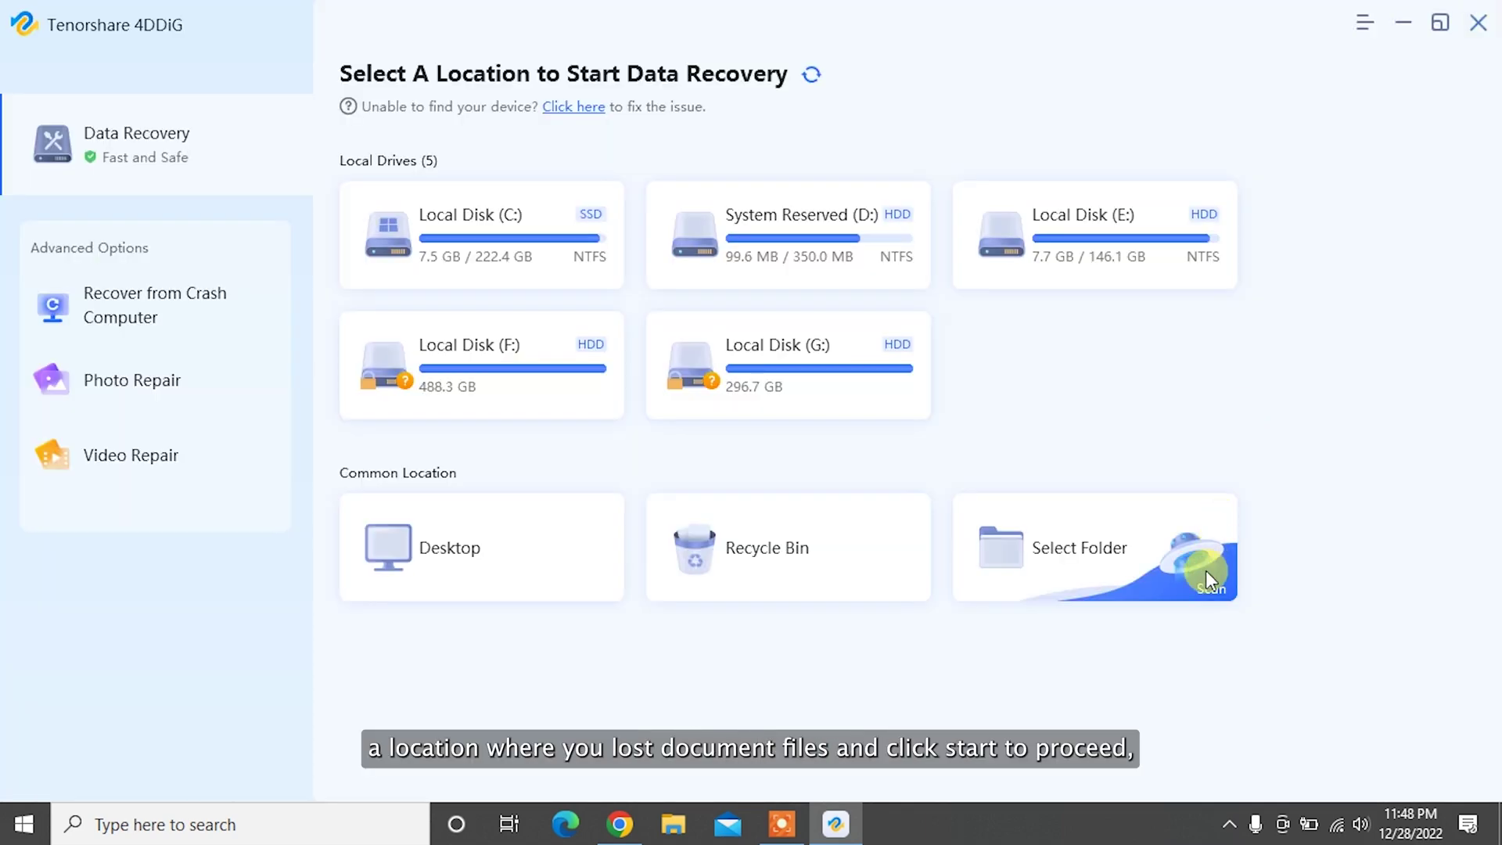
Step: Scan the Documents folder for documents only, excluding photos, videos, audio and other files
left_click(1206, 574)
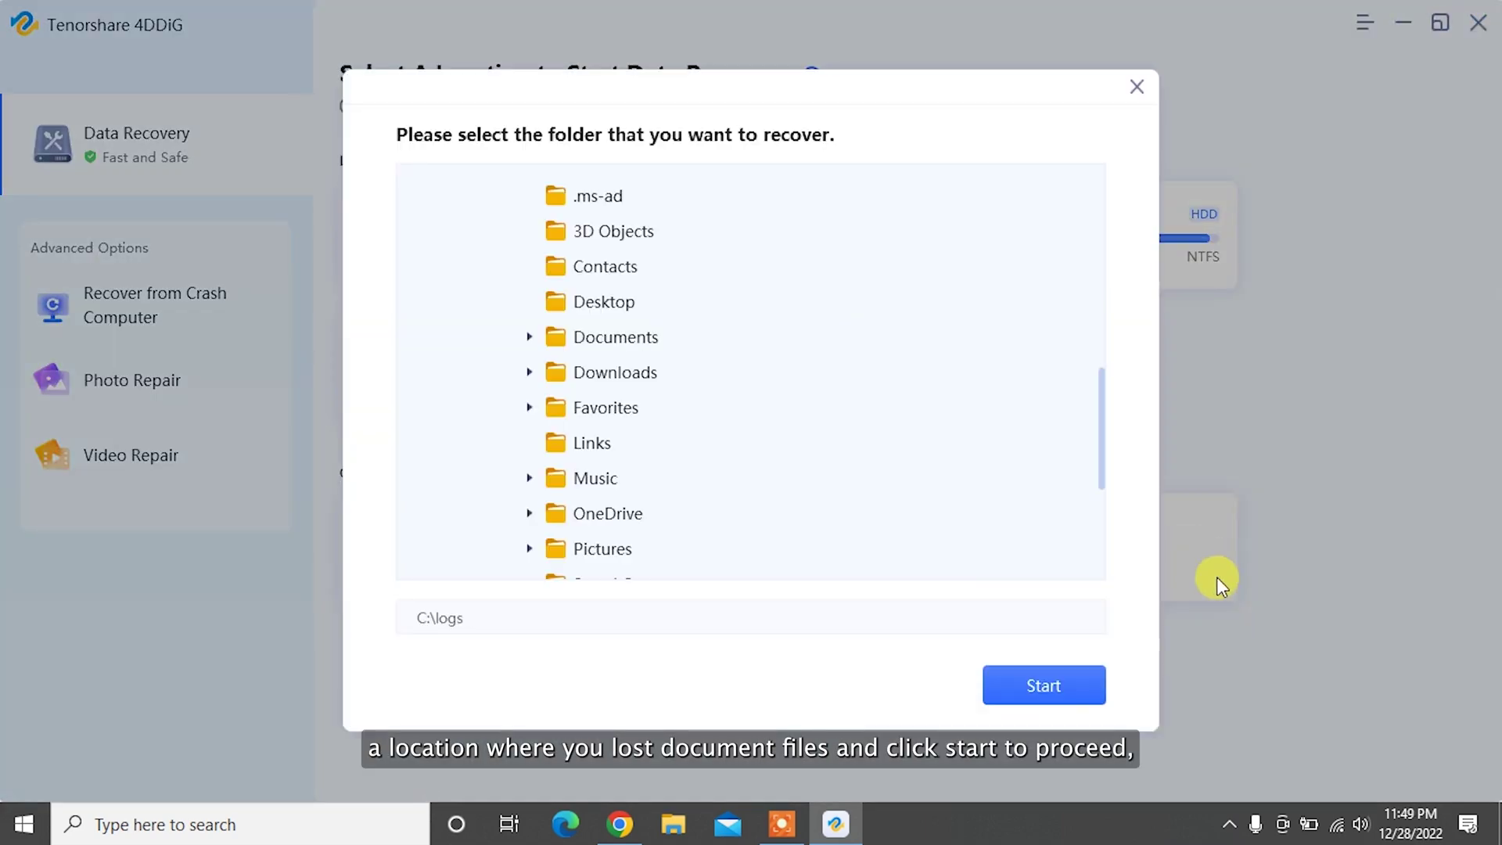
left_click(645, 336)
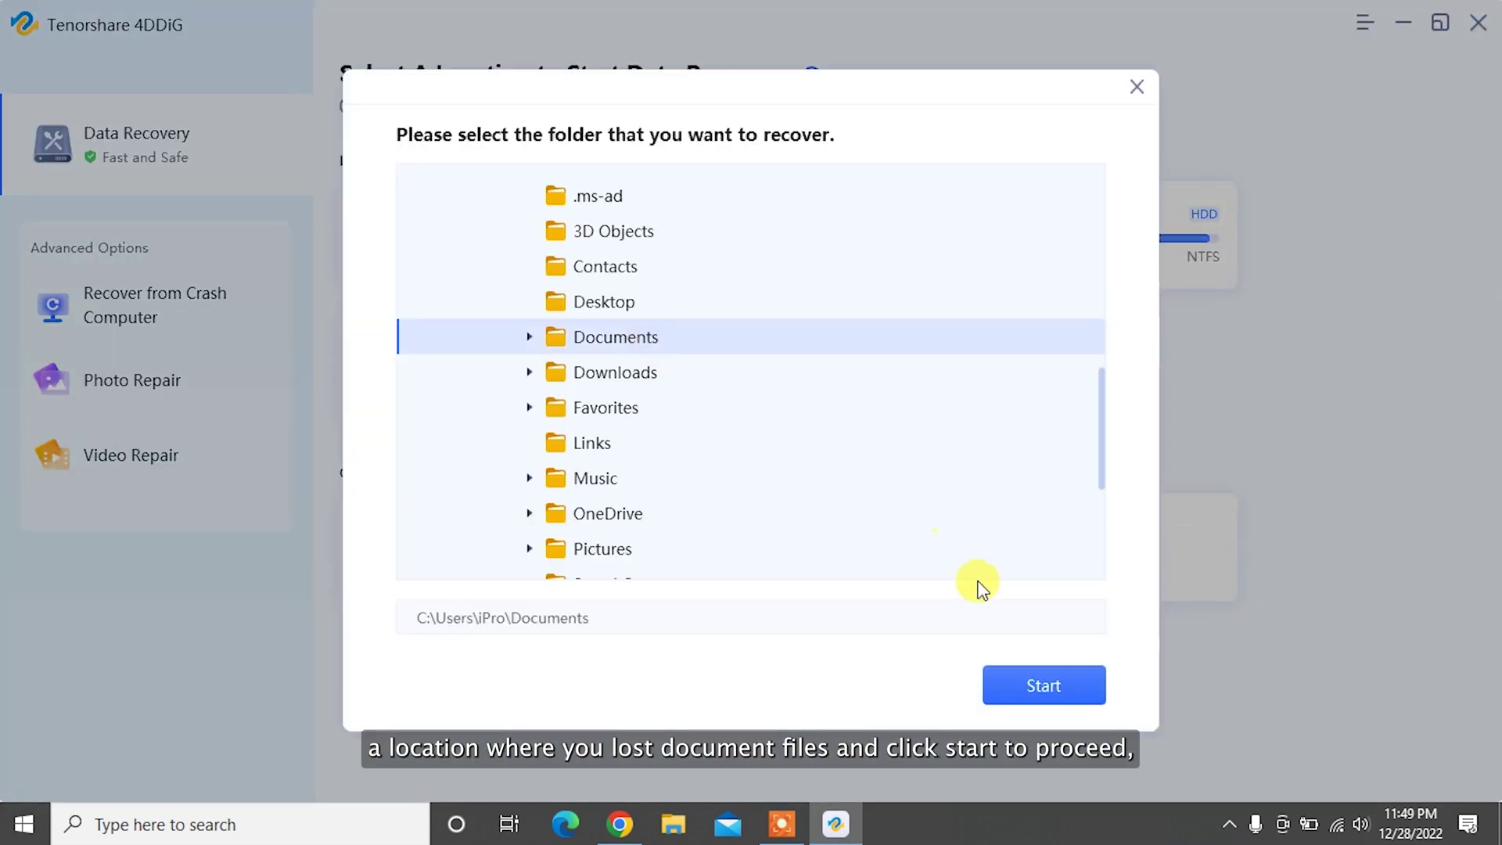
left_click(1044, 684)
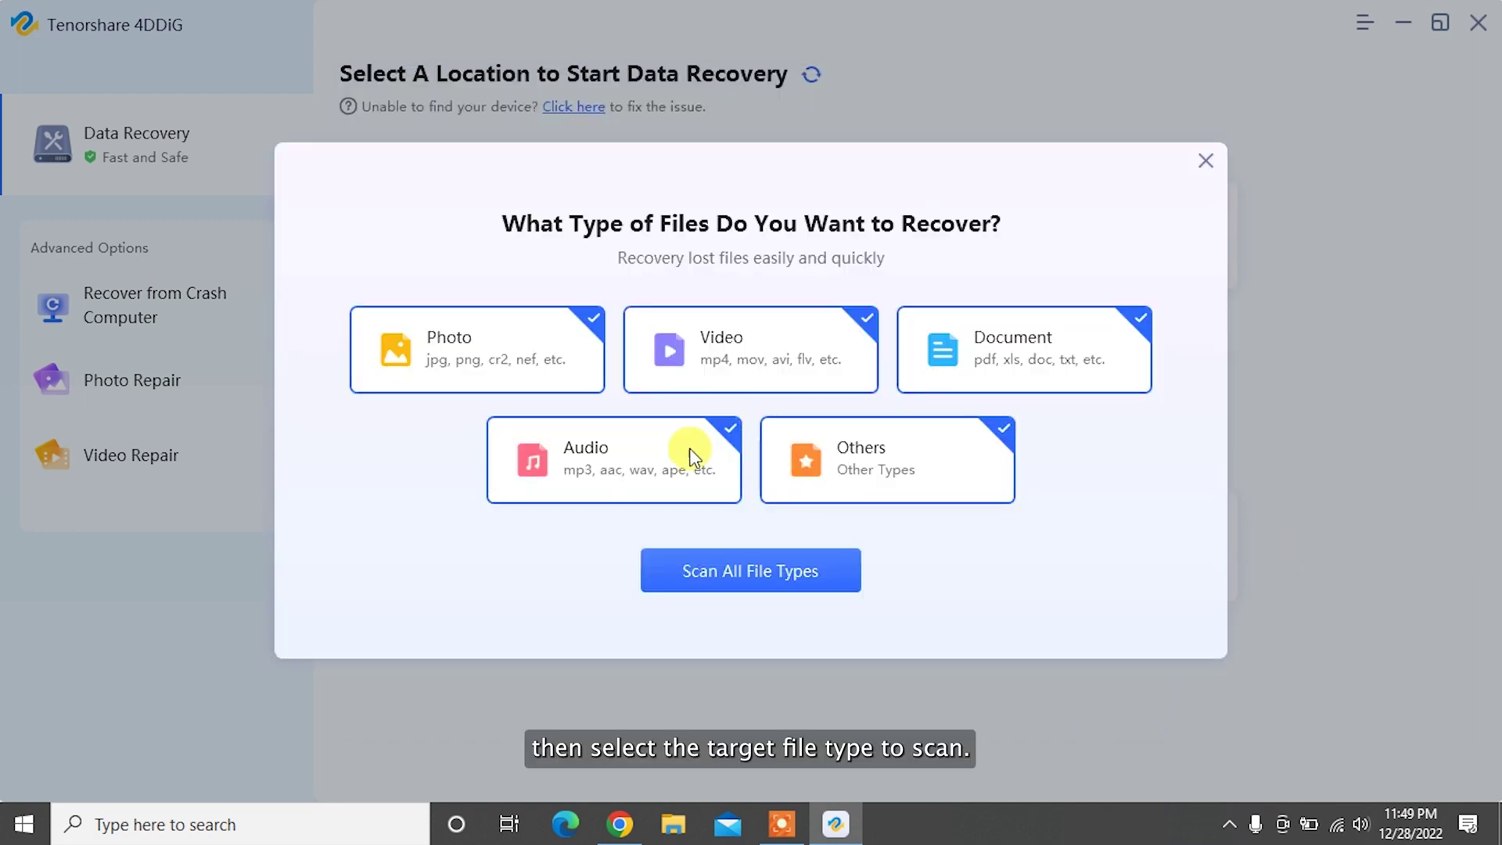
left_click(692, 456)
left_click(822, 463)
left_click(771, 362)
left_click(553, 349)
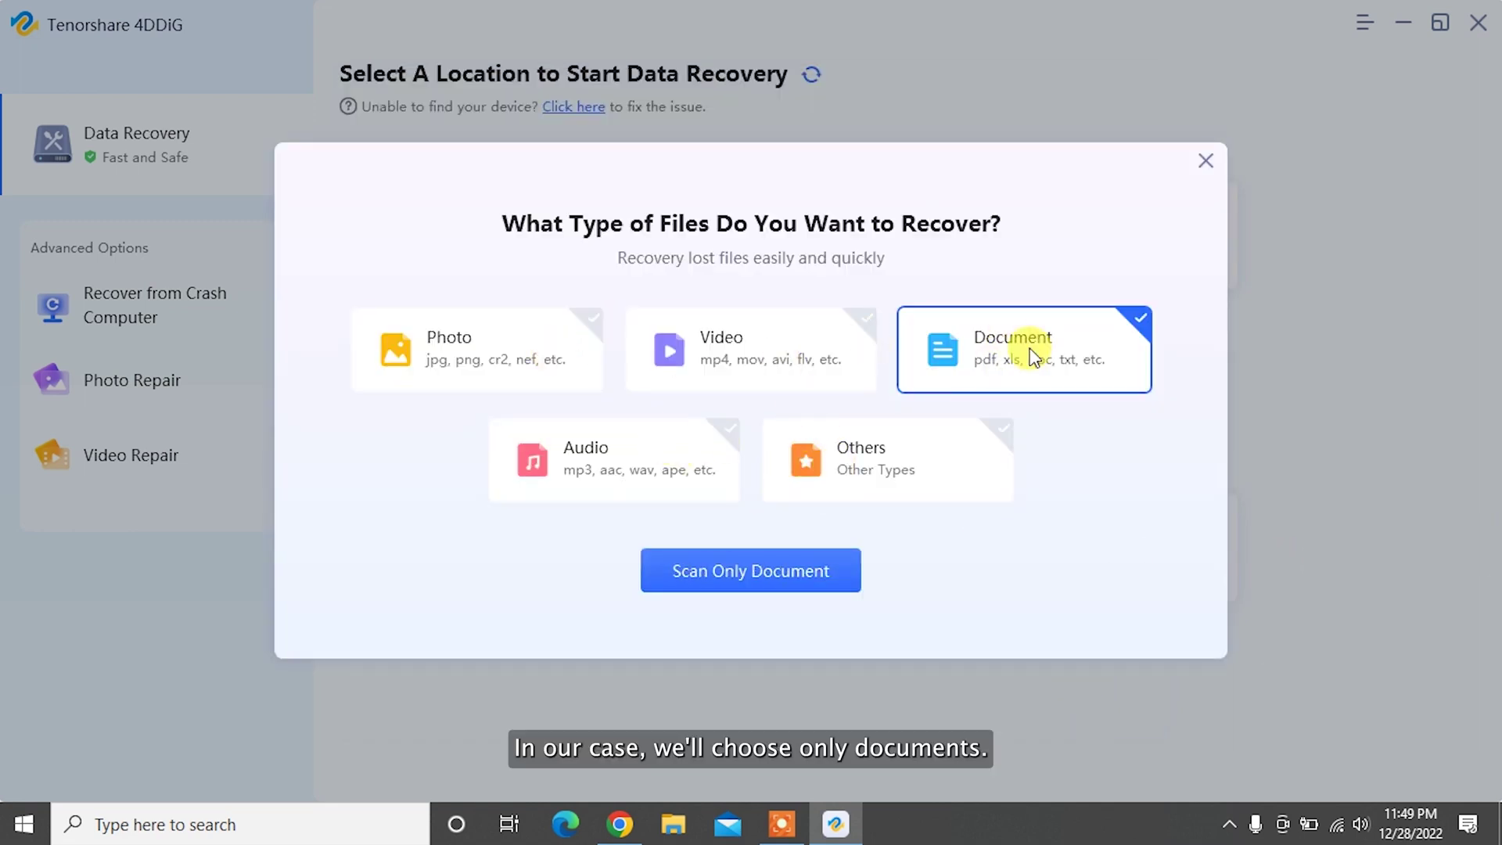
left_click(749, 571)
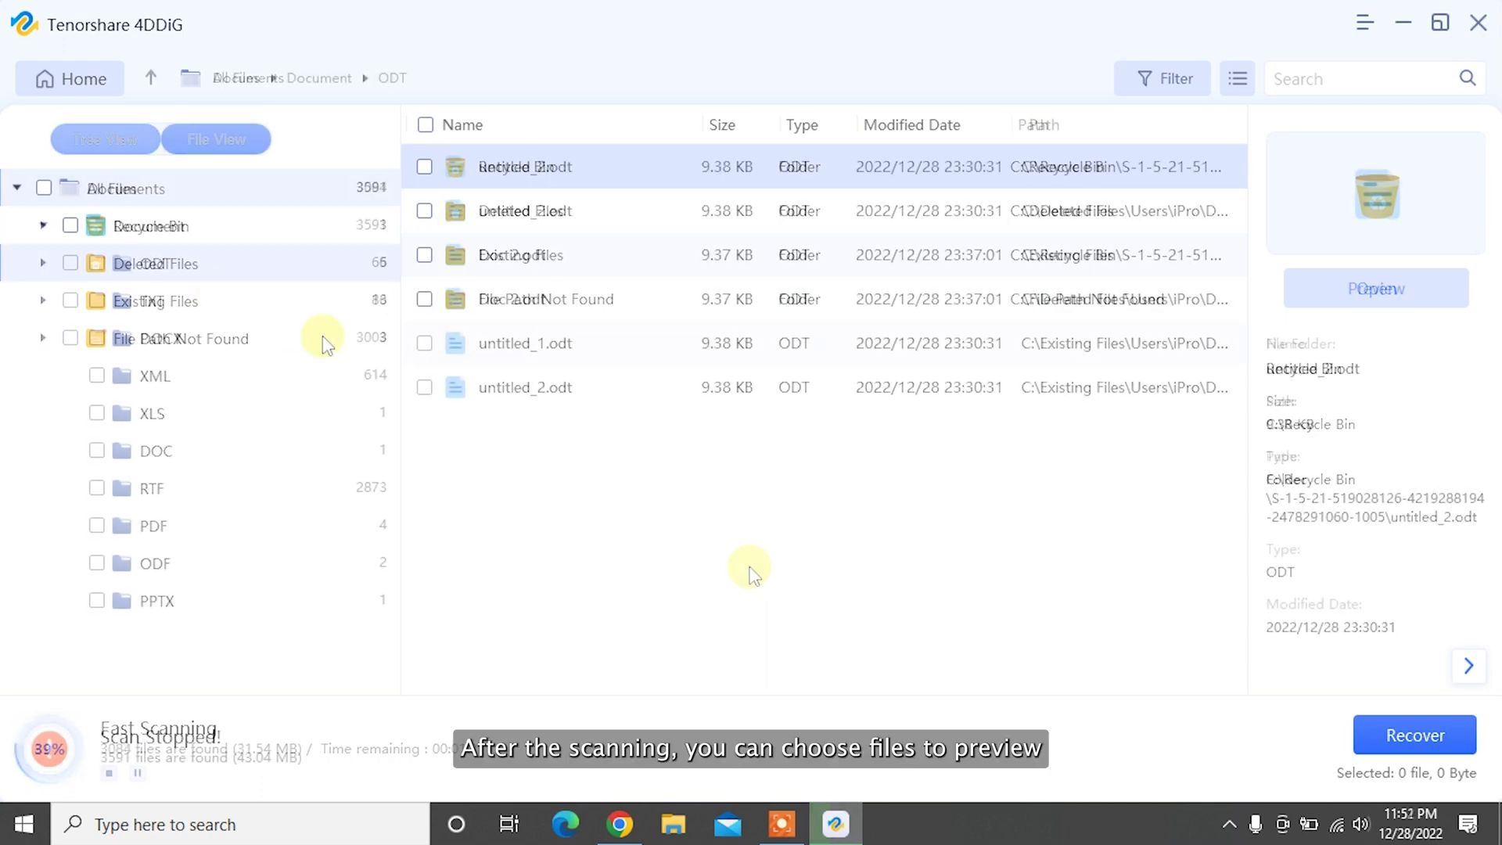
Step: Recover the six found ODT files to the Desktop and open the recovered folder
left_click(1453, 743)
left_click(485, 221)
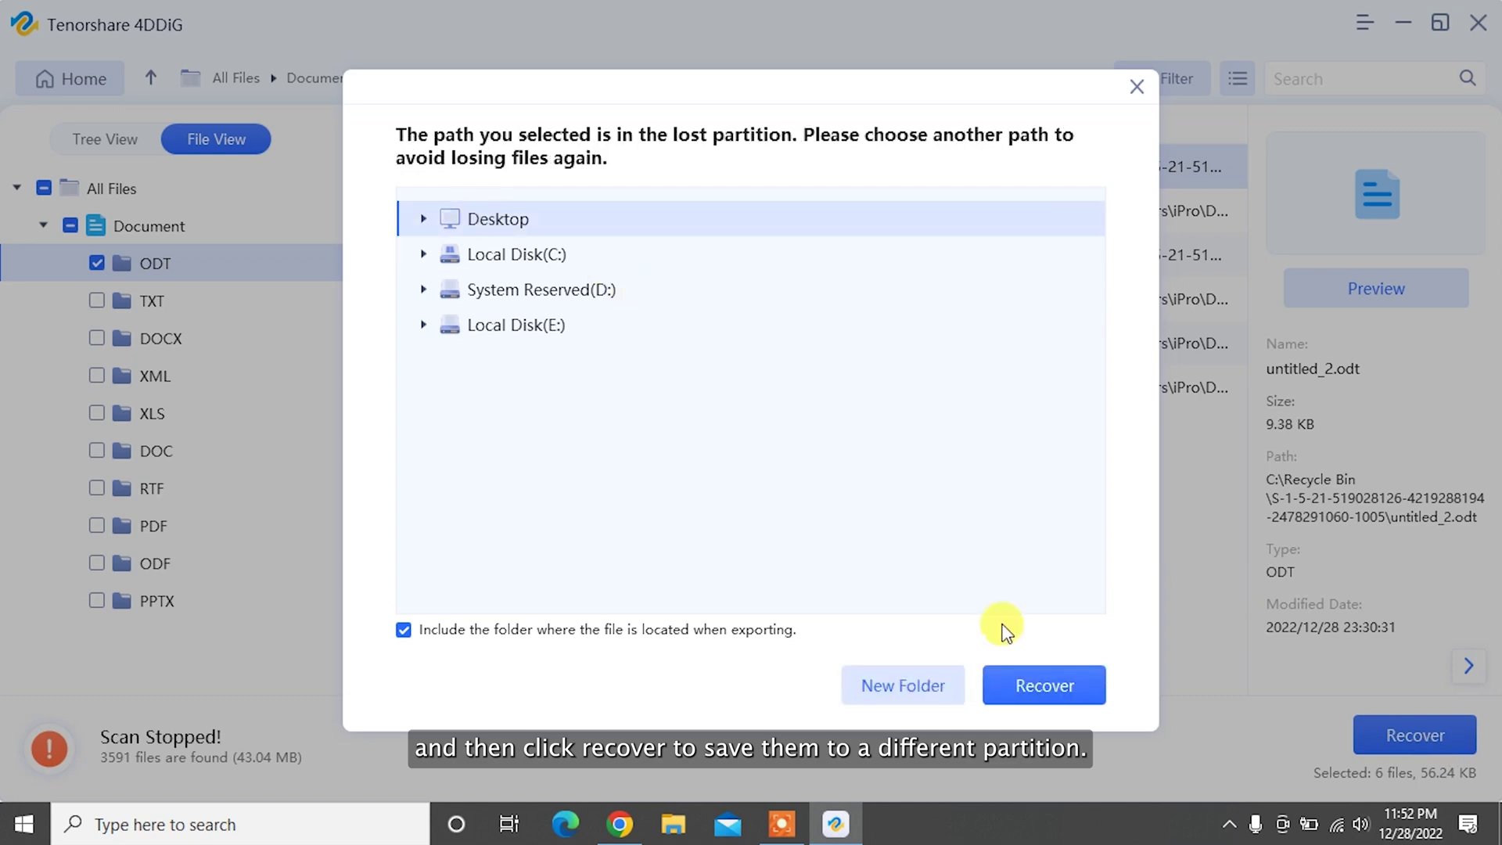
left_click(1043, 681)
left_click(927, 458)
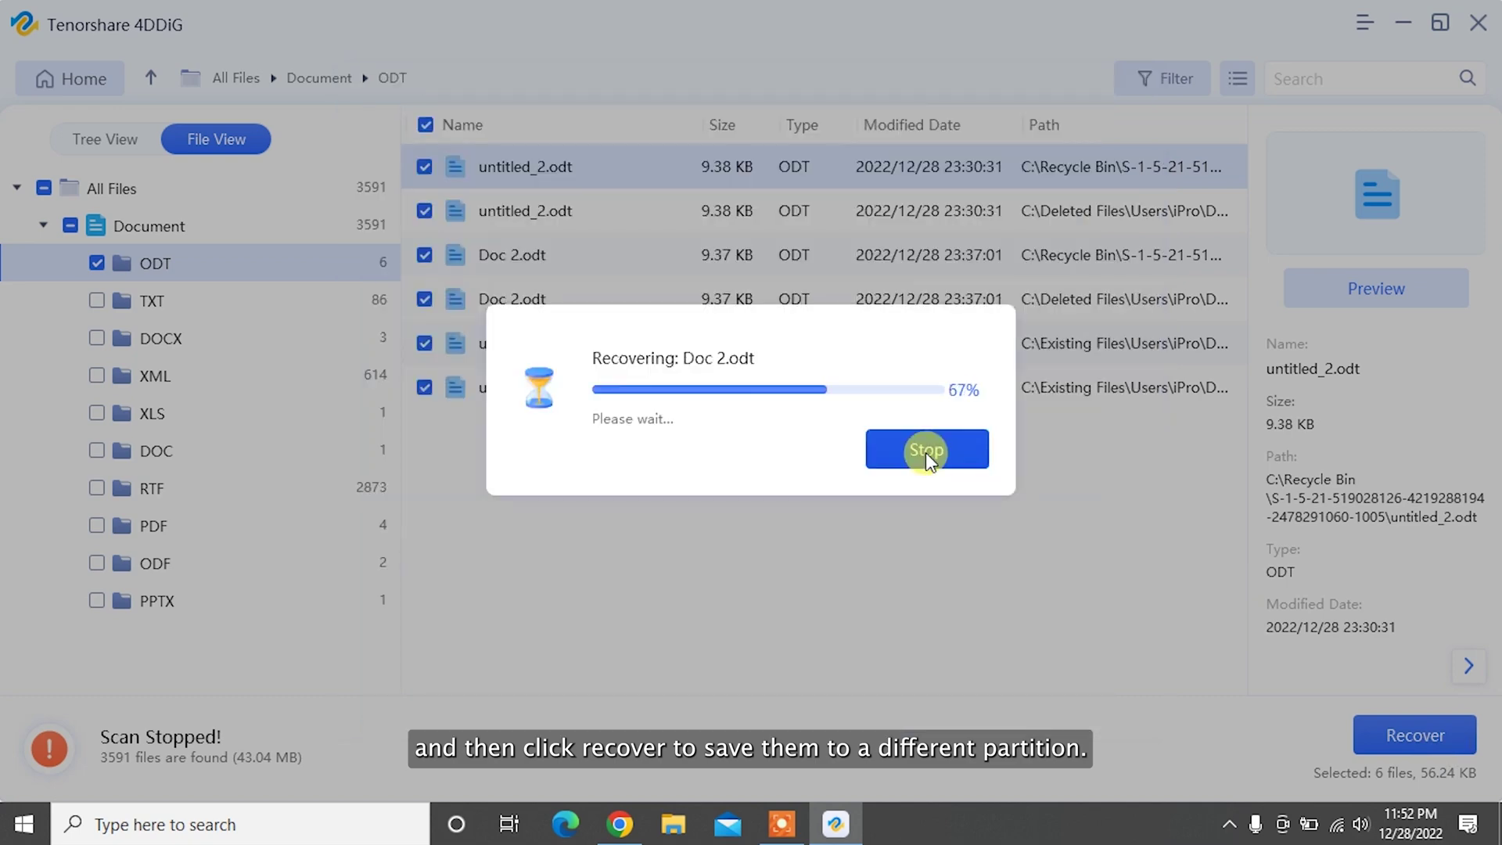
left_click(774, 495)
left_click_drag(1242, 484, 532, 263)
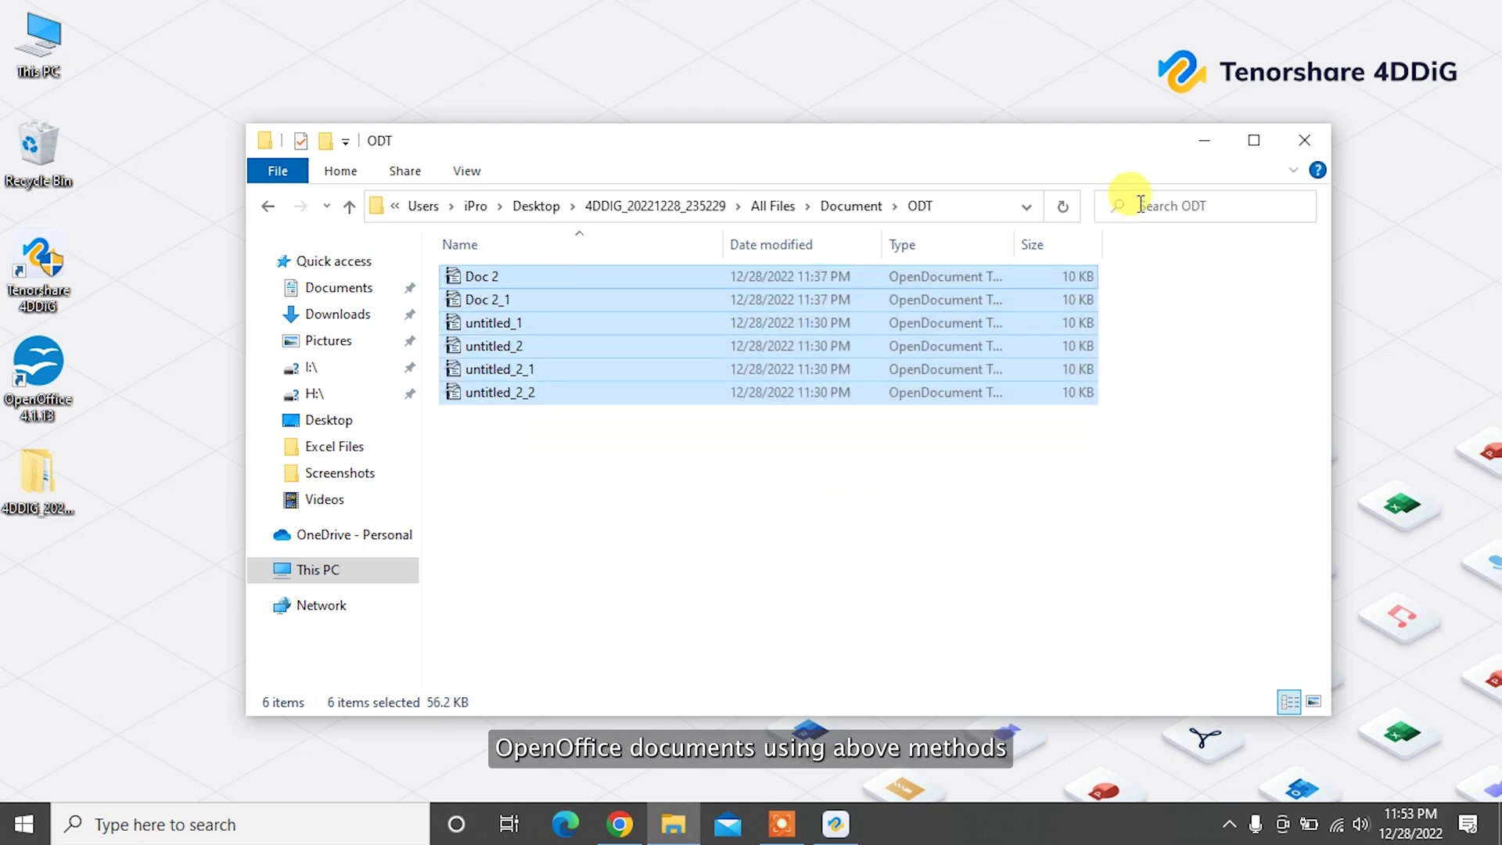
left_click(1322, 134)
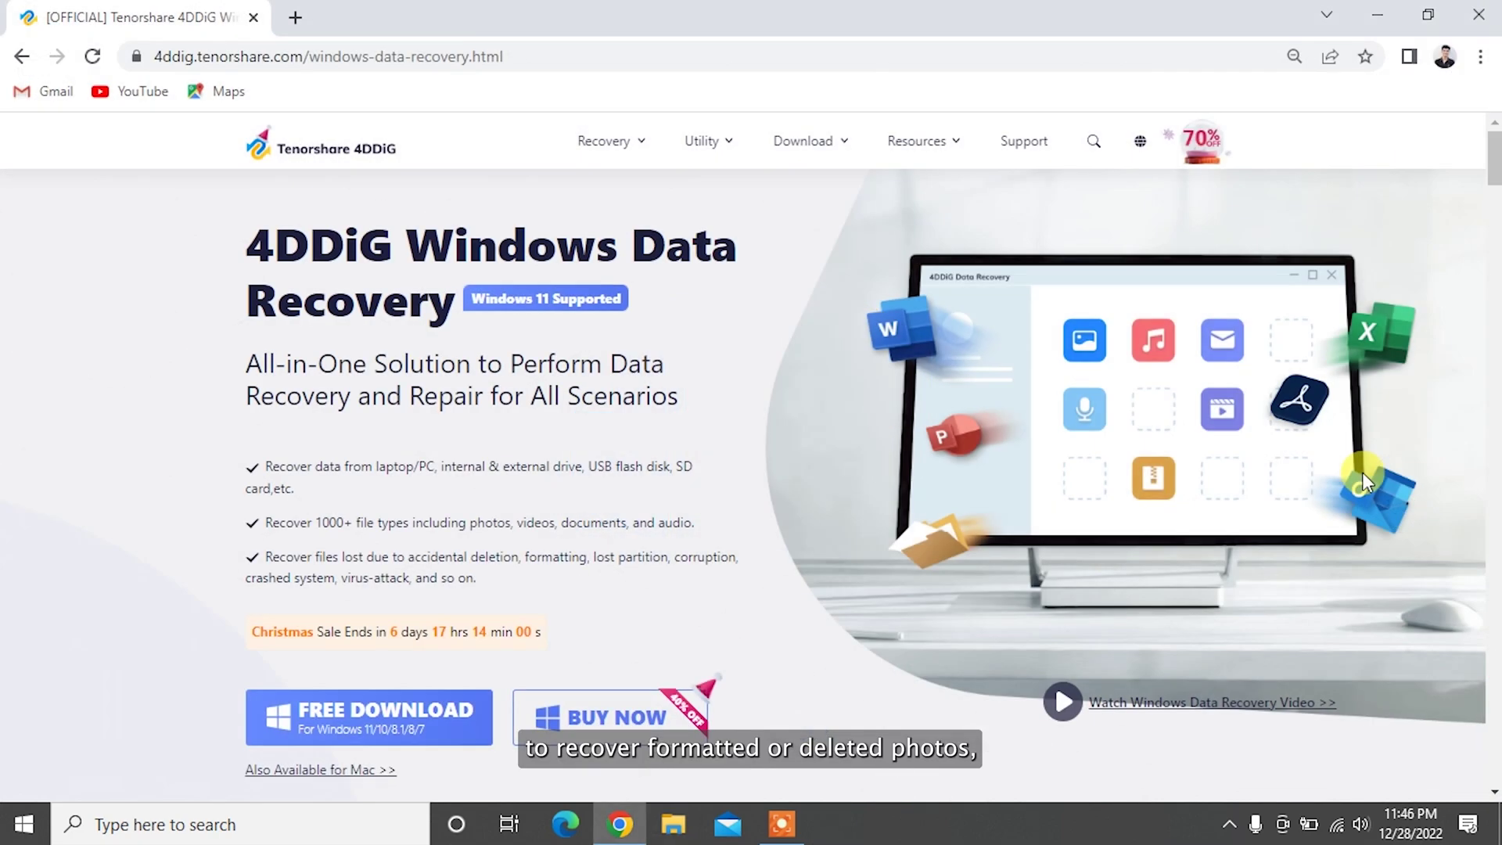
scroll(1363, 472, "down", 3)
scroll(1363, 471, "down", 7)
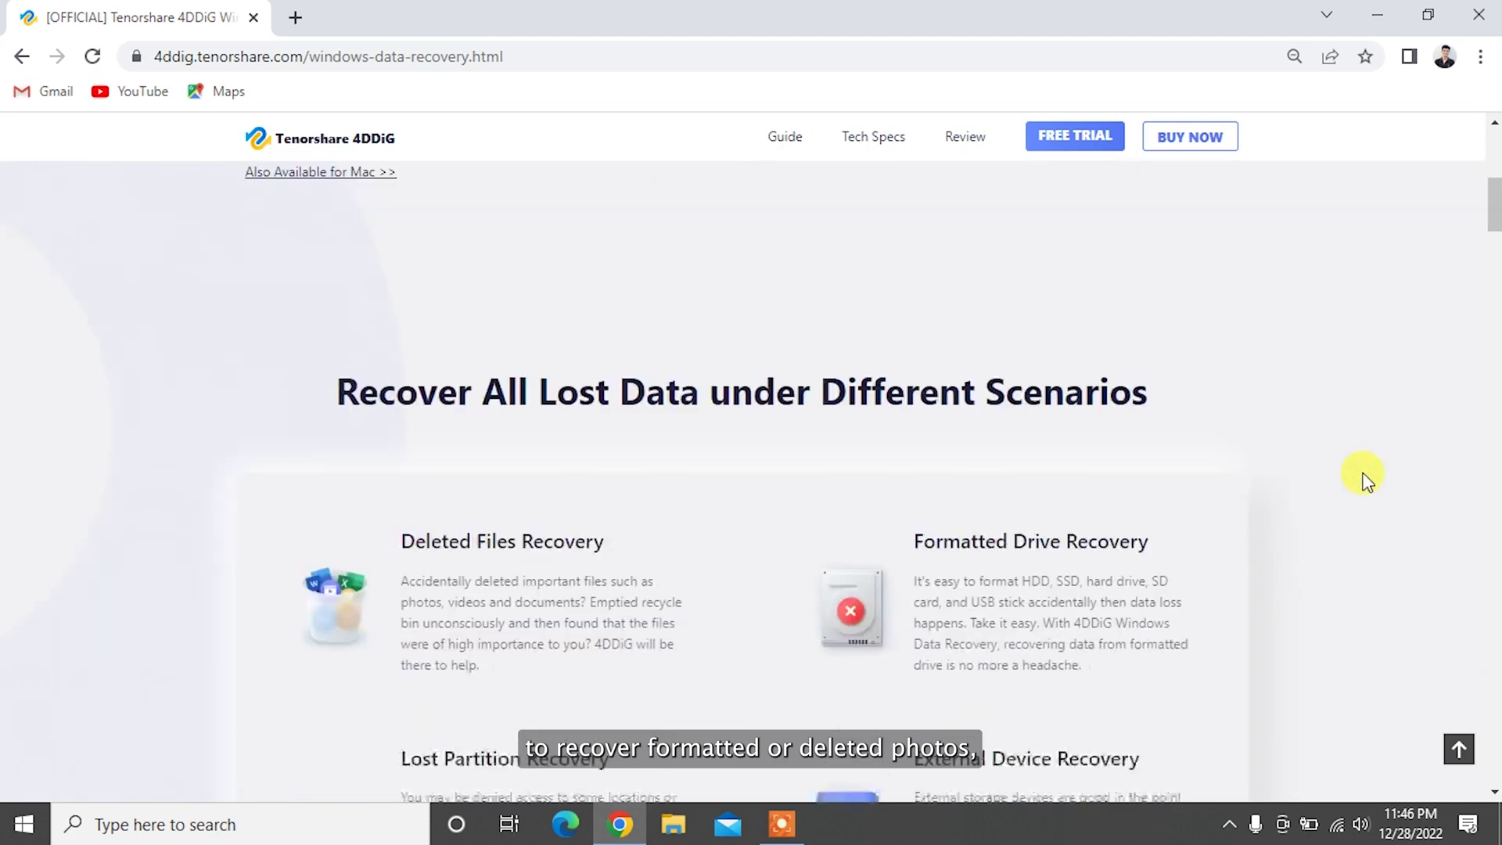
scroll(1363, 473, "down", 6)
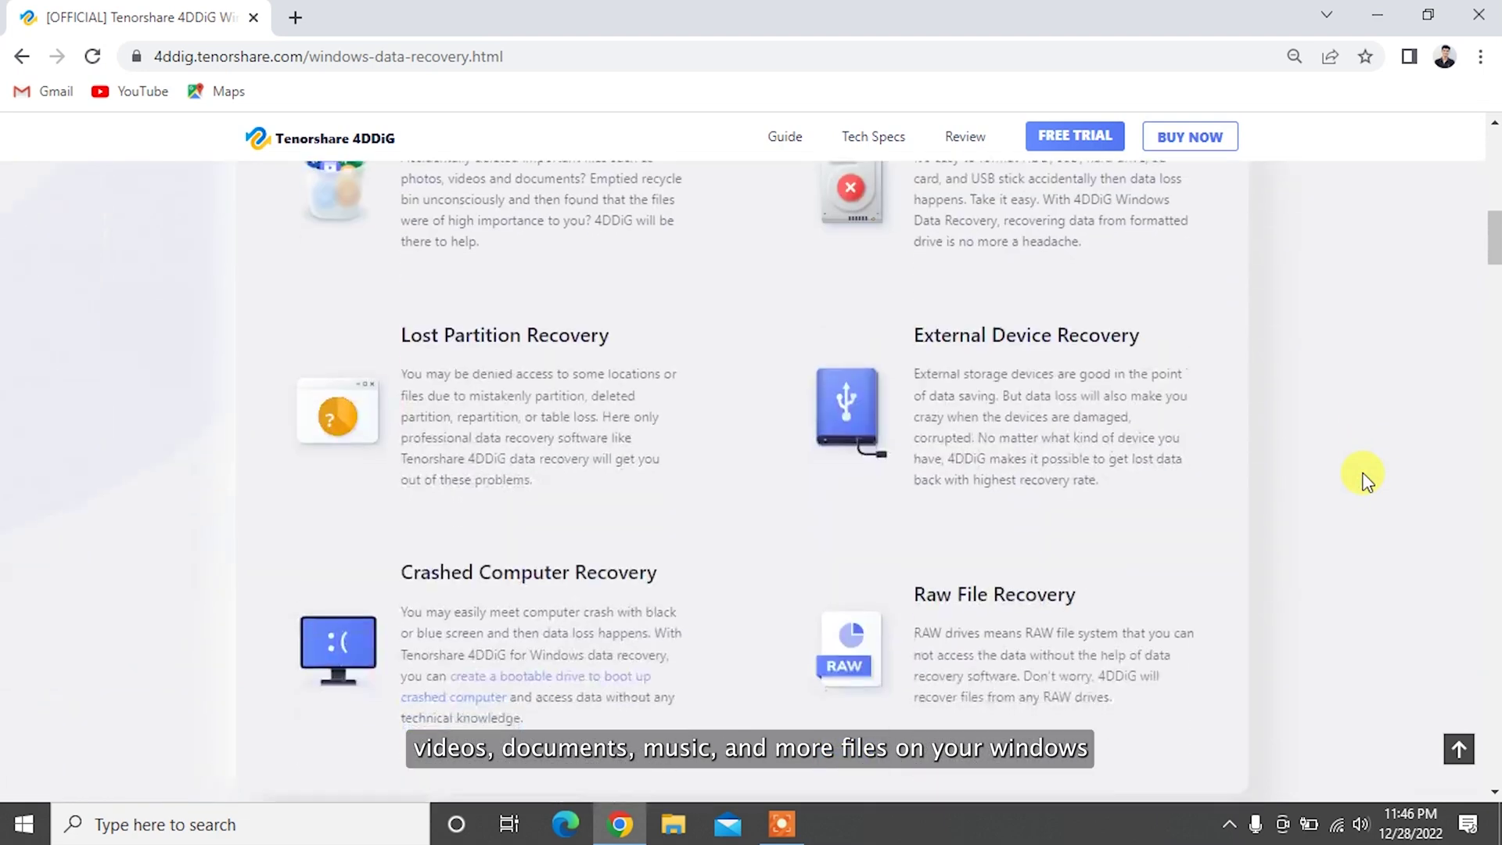
scroll(1363, 474, "down", 6)
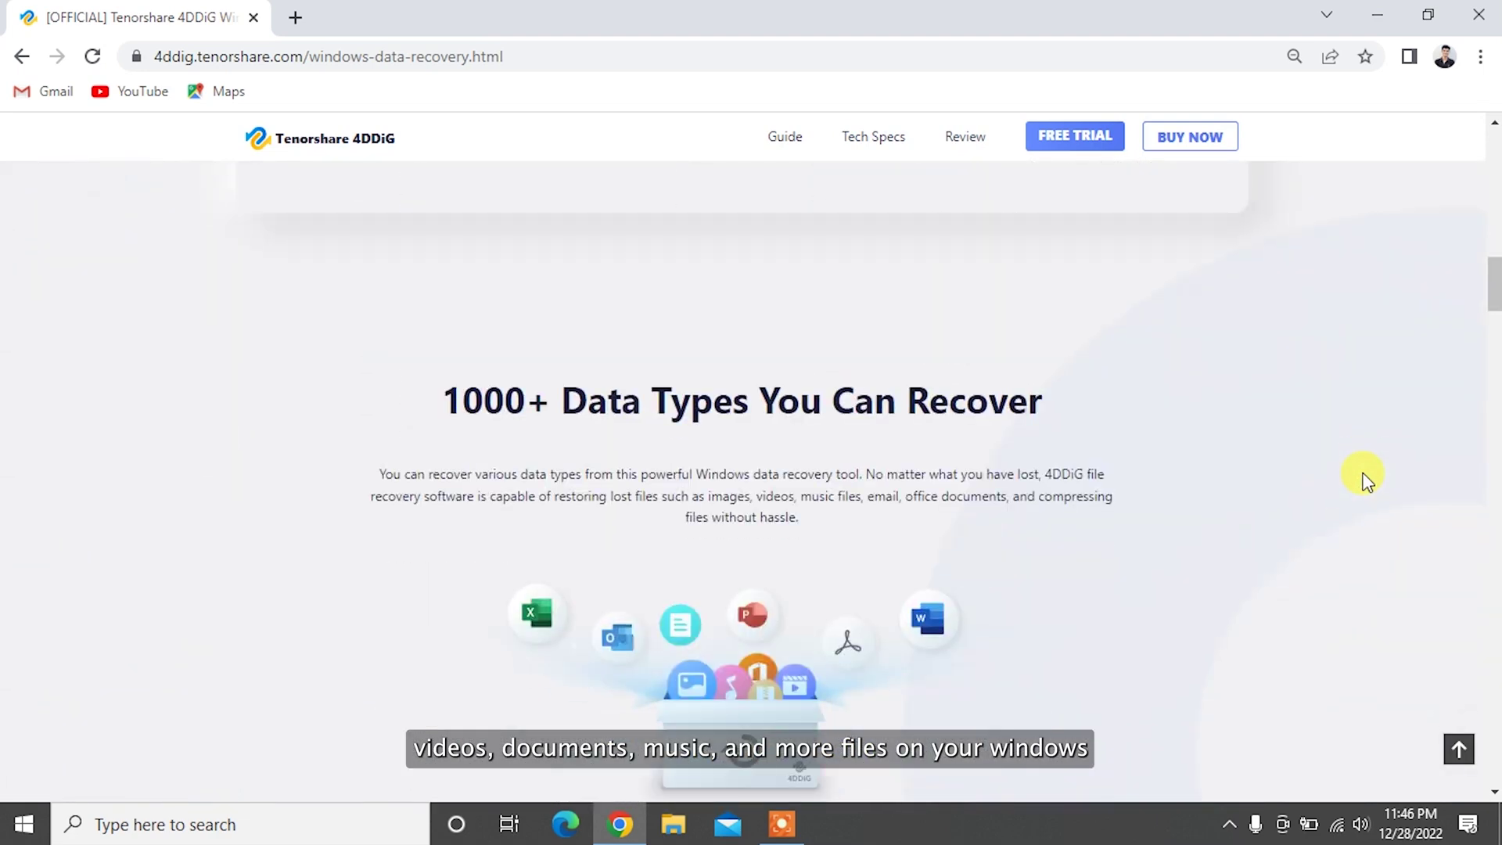
scroll(1362, 477, "down", 7)
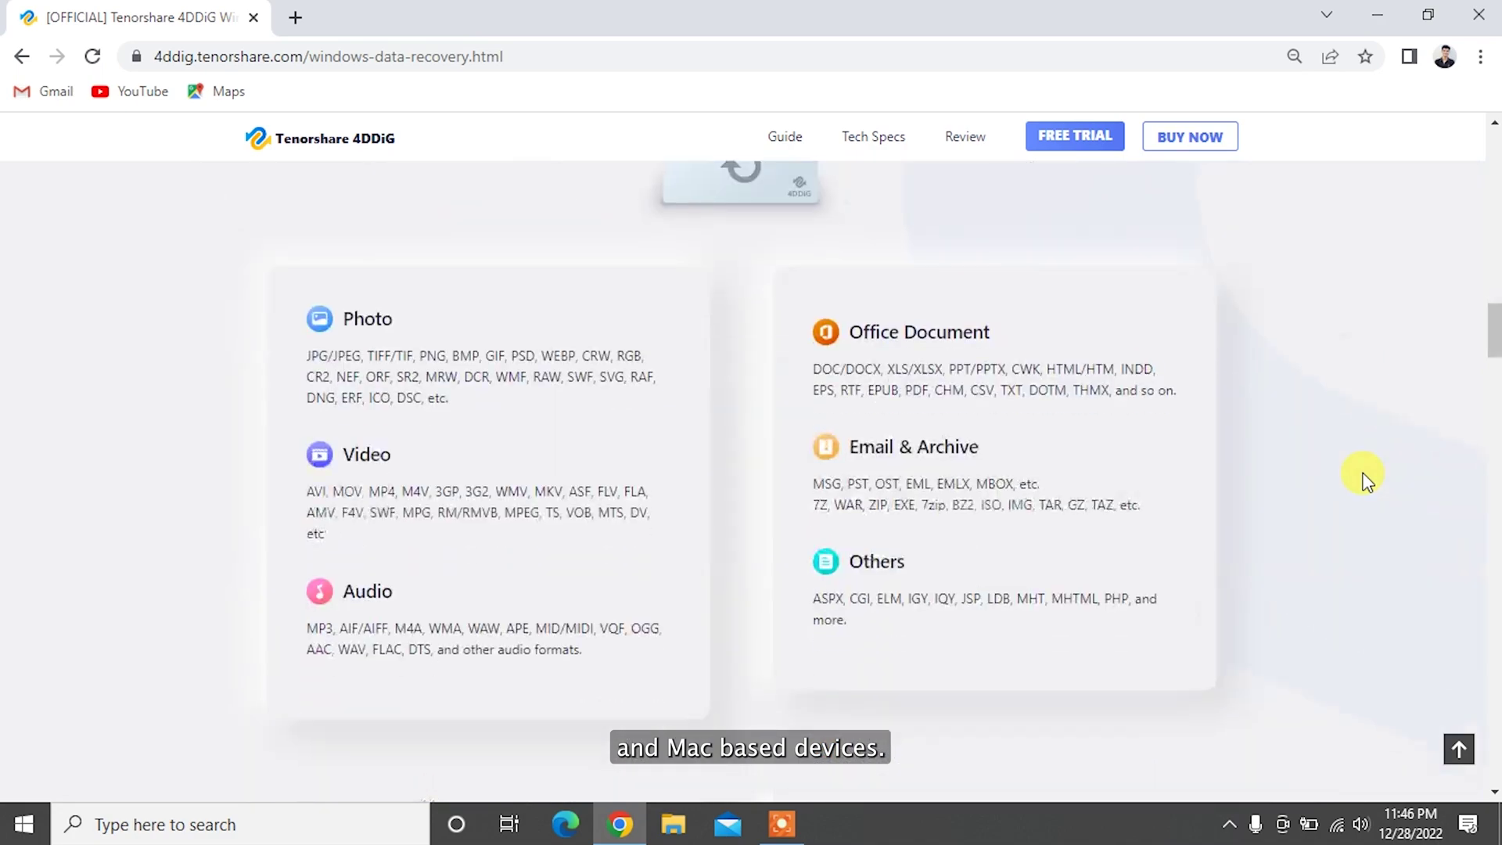
scroll(1363, 477, "down", 7)
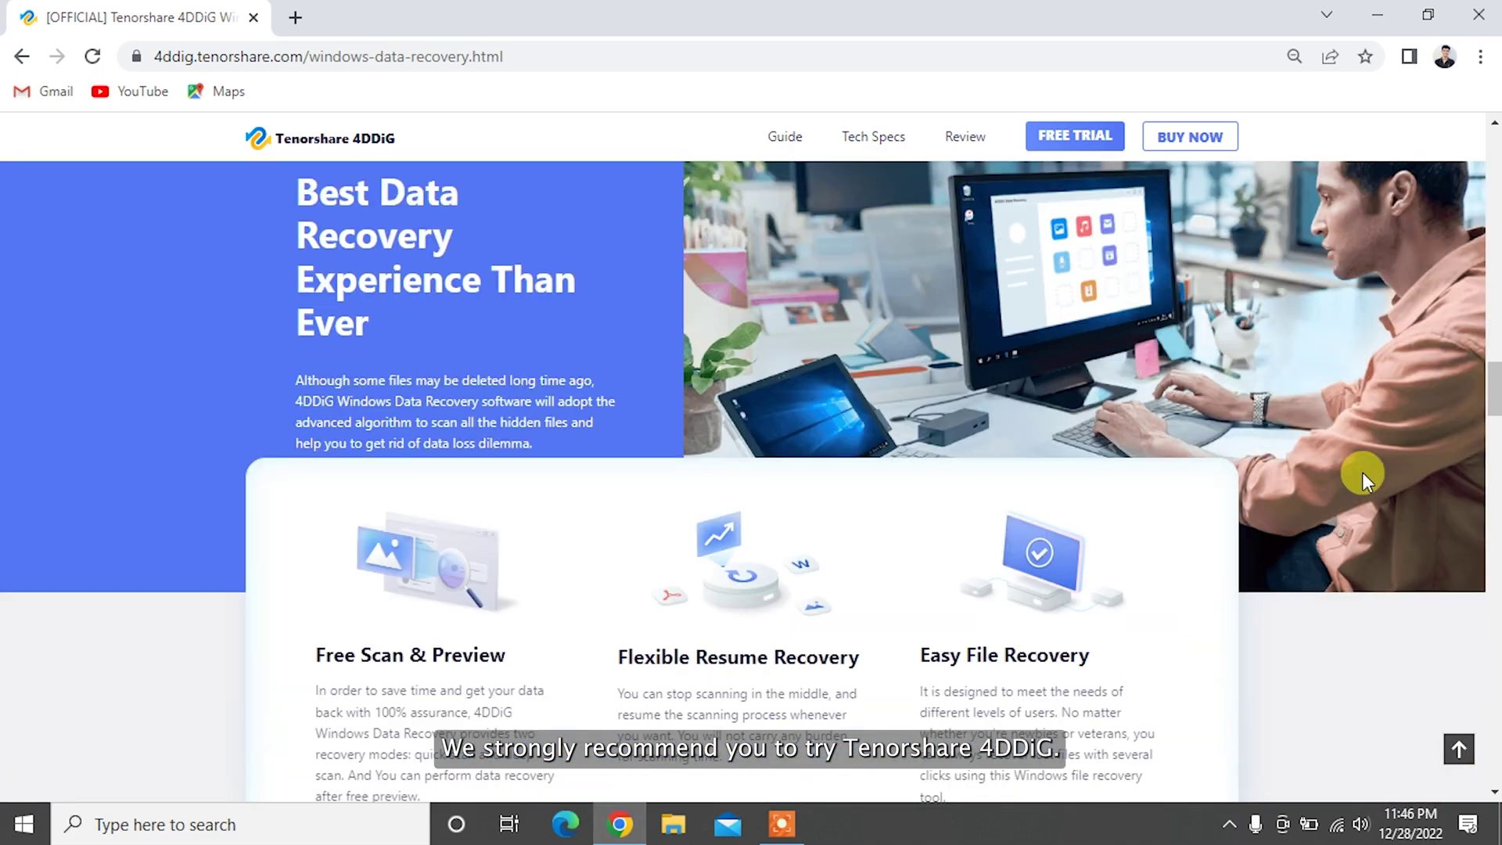
scroll(1363, 477, "down", 8)
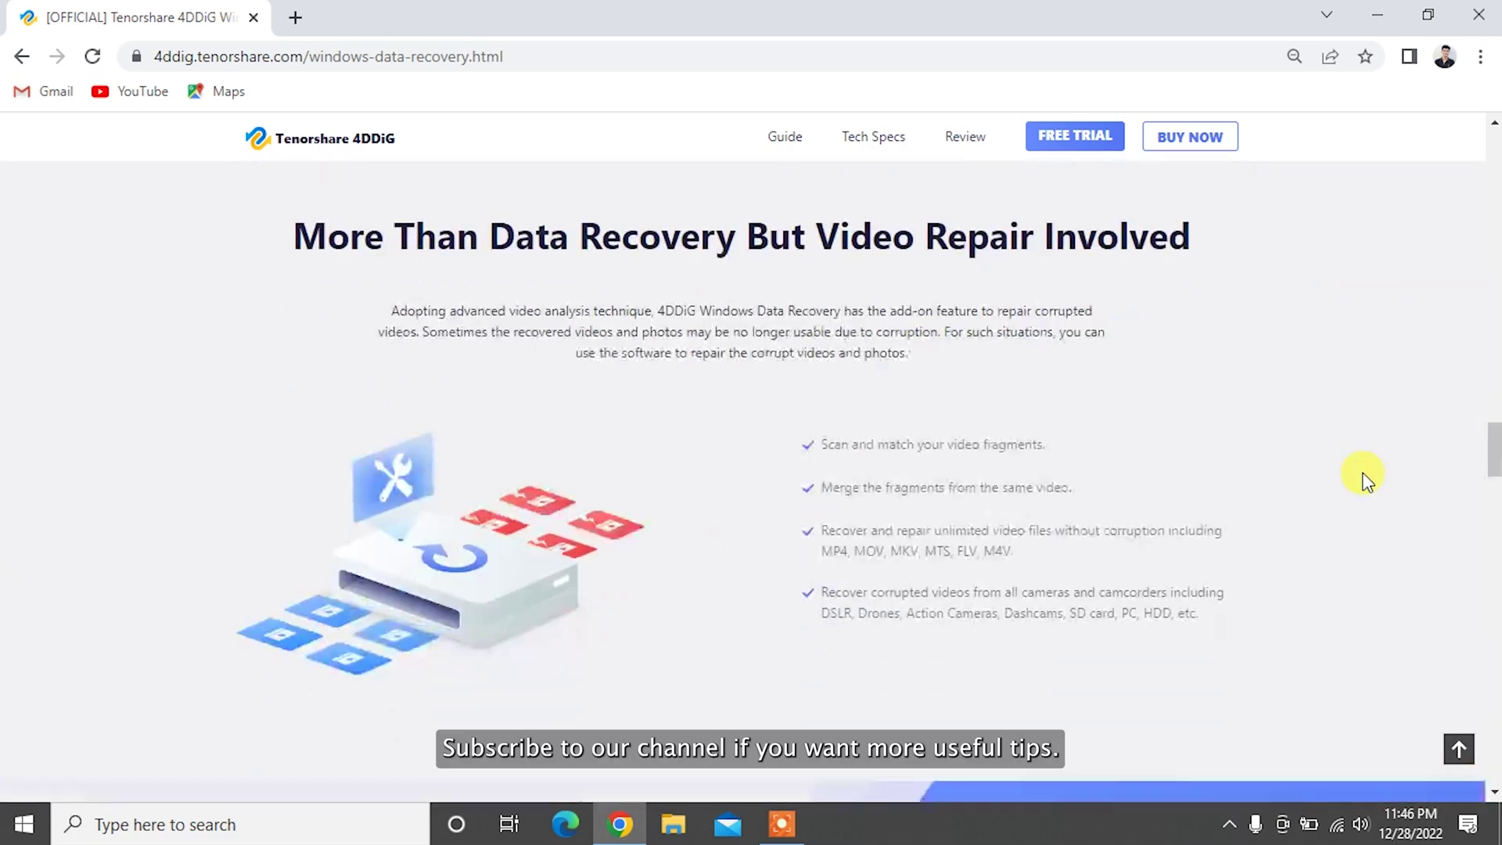
scroll(1363, 478, "down", 5)
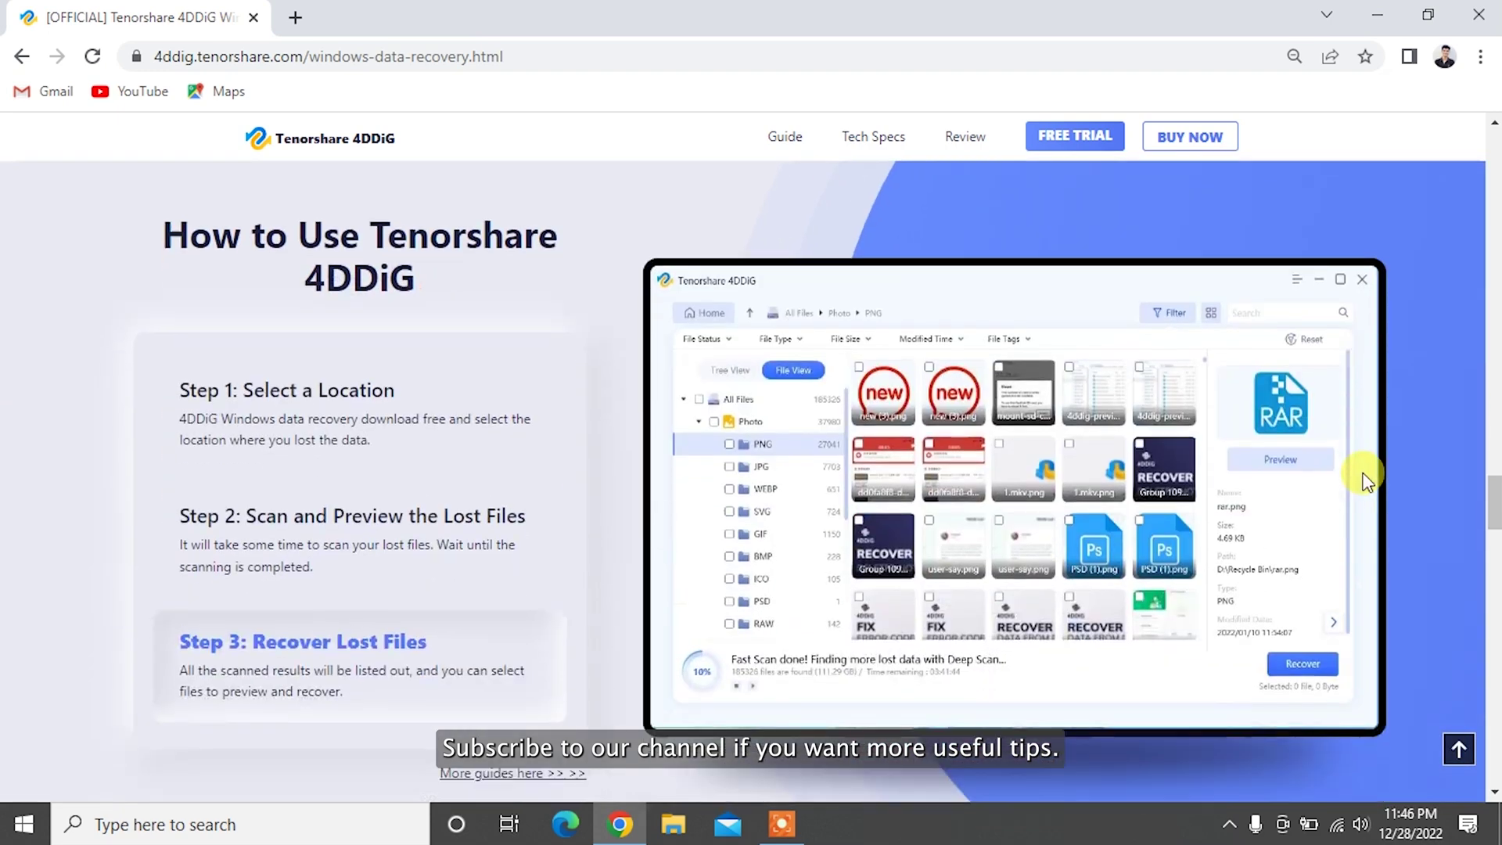
scroll(1363, 477, "down", 8)
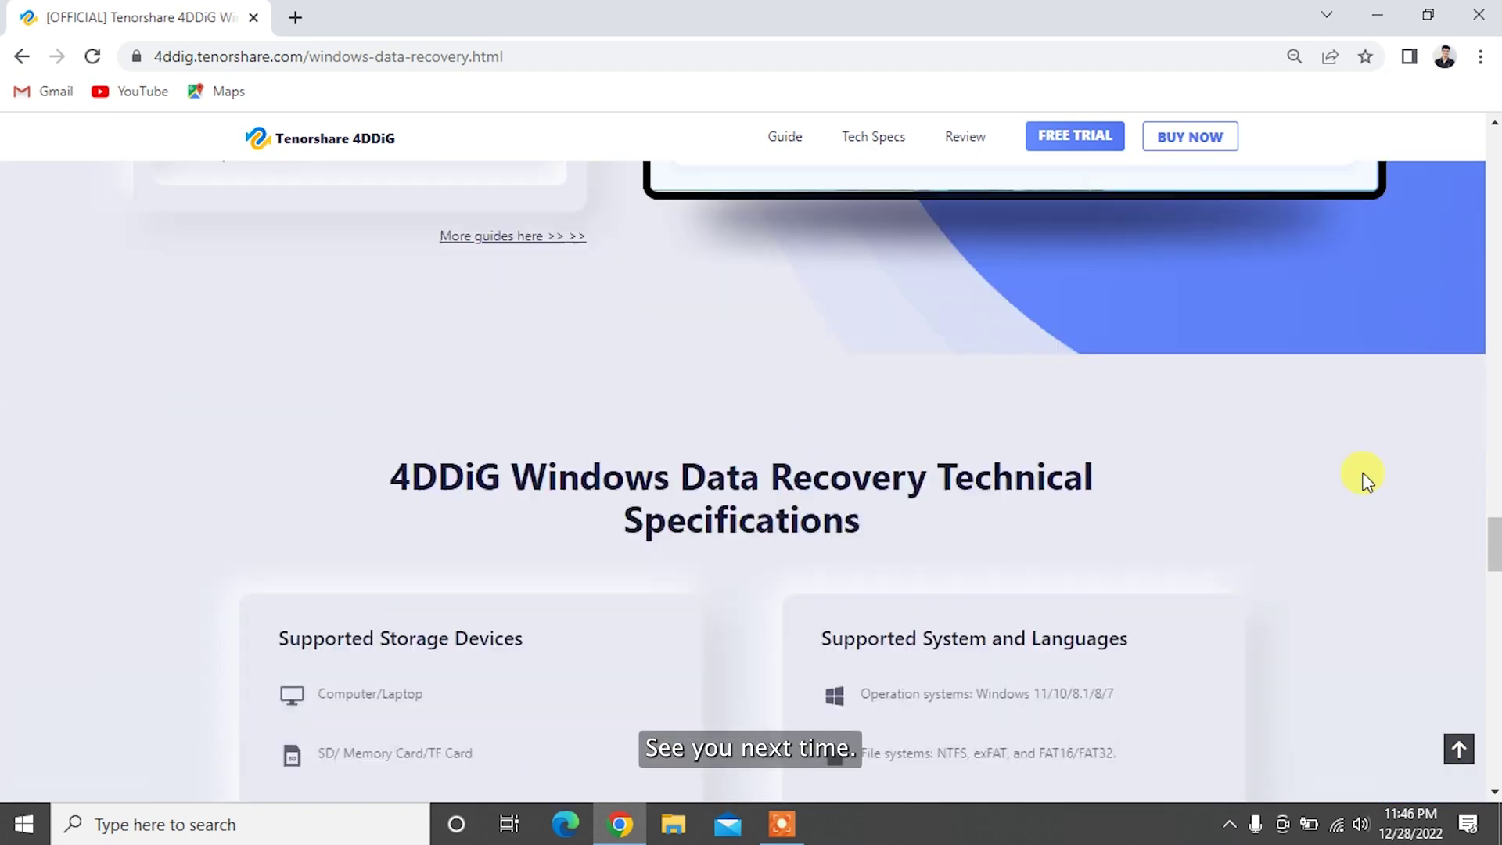